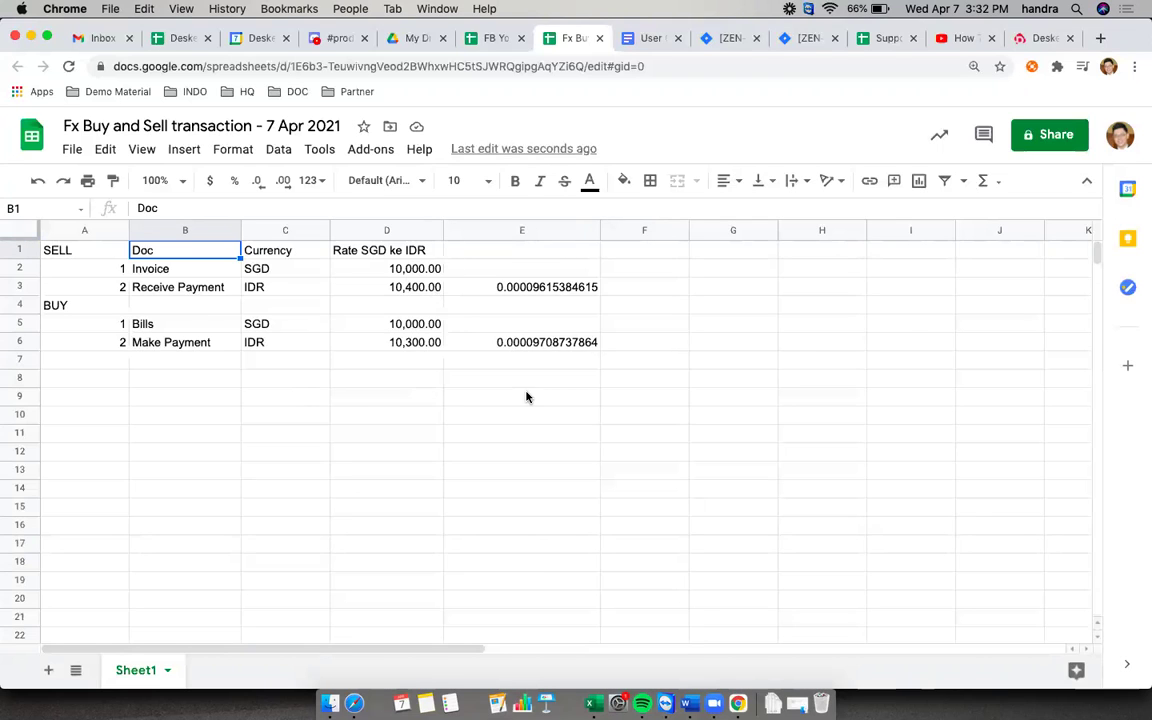
Examine the SELL and BUY sections of the sheet, focusing on document, currency and SGD-to-IDR rate for the Invoice and Receive Payment rows.
click(72, 255)
click(80, 303)
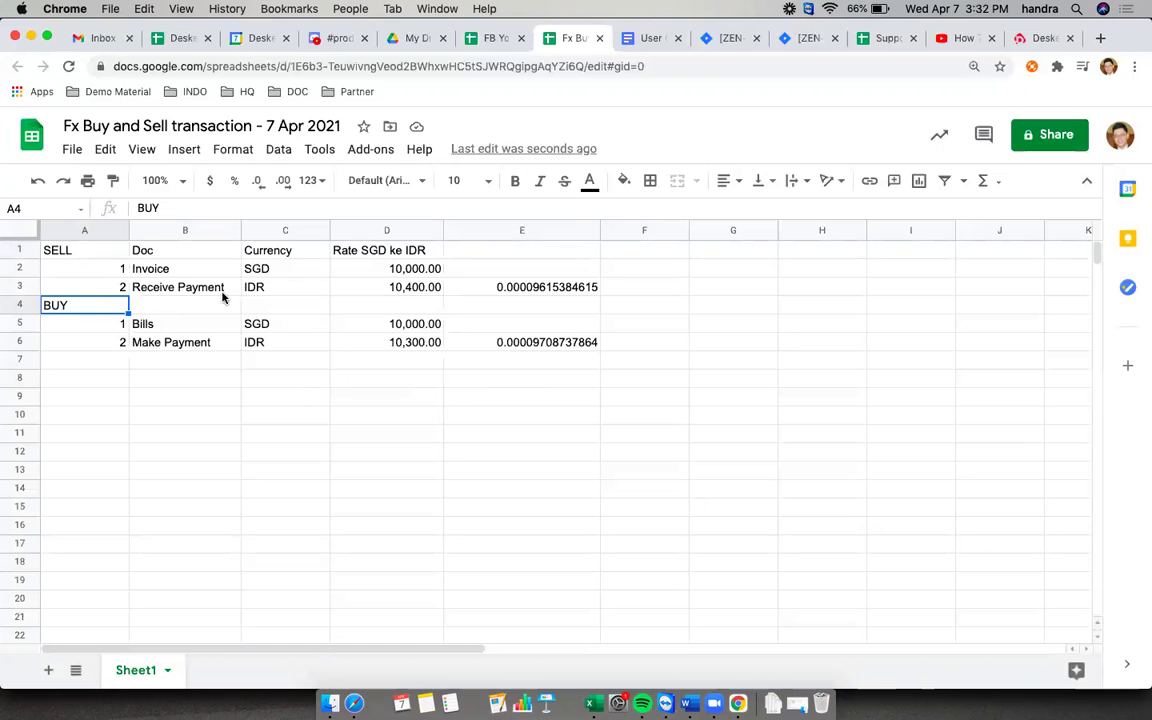
click(191, 267)
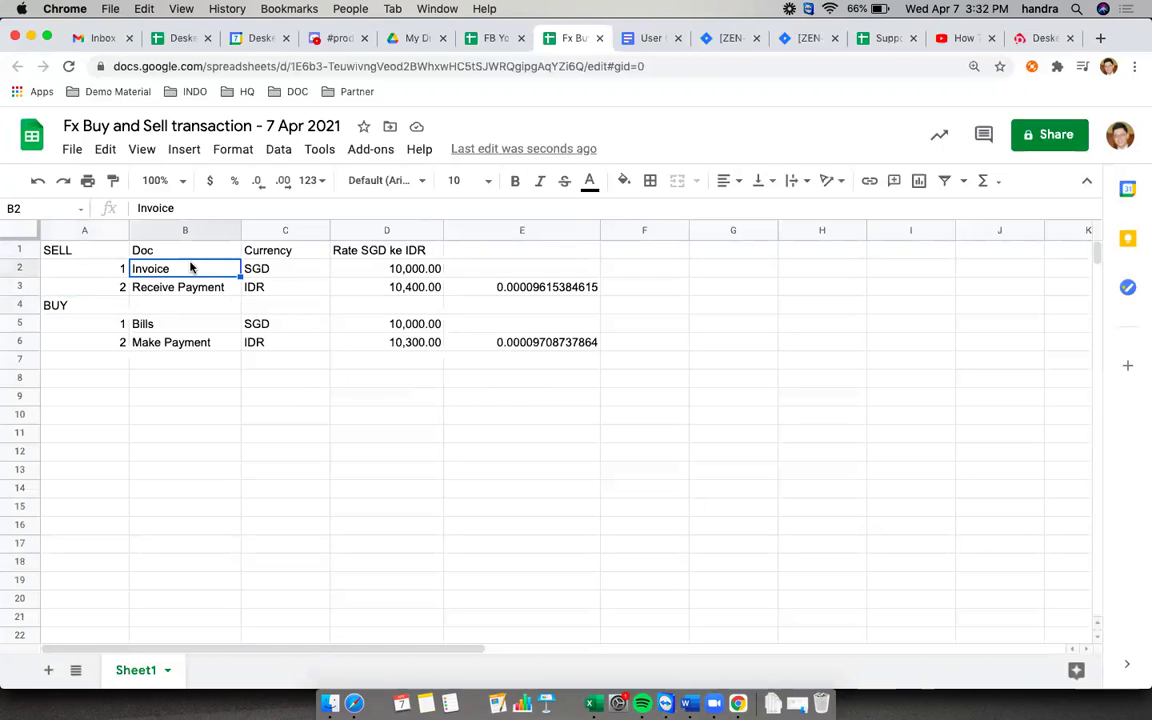
click(284, 271)
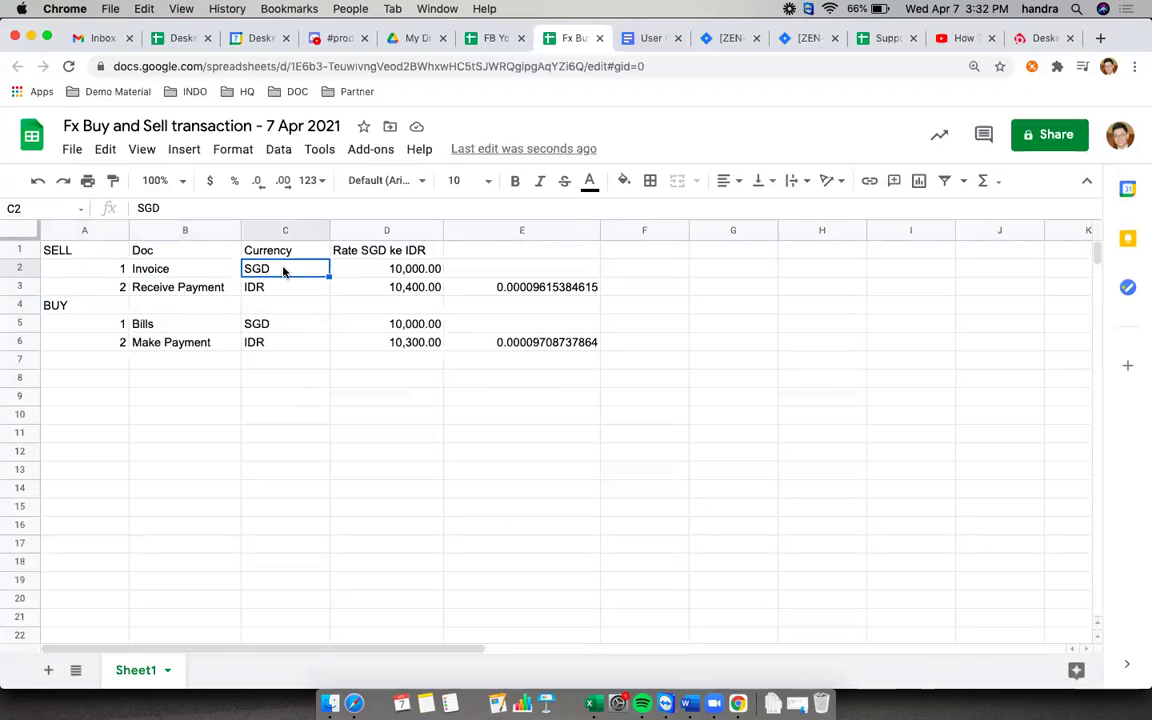
click(421, 271)
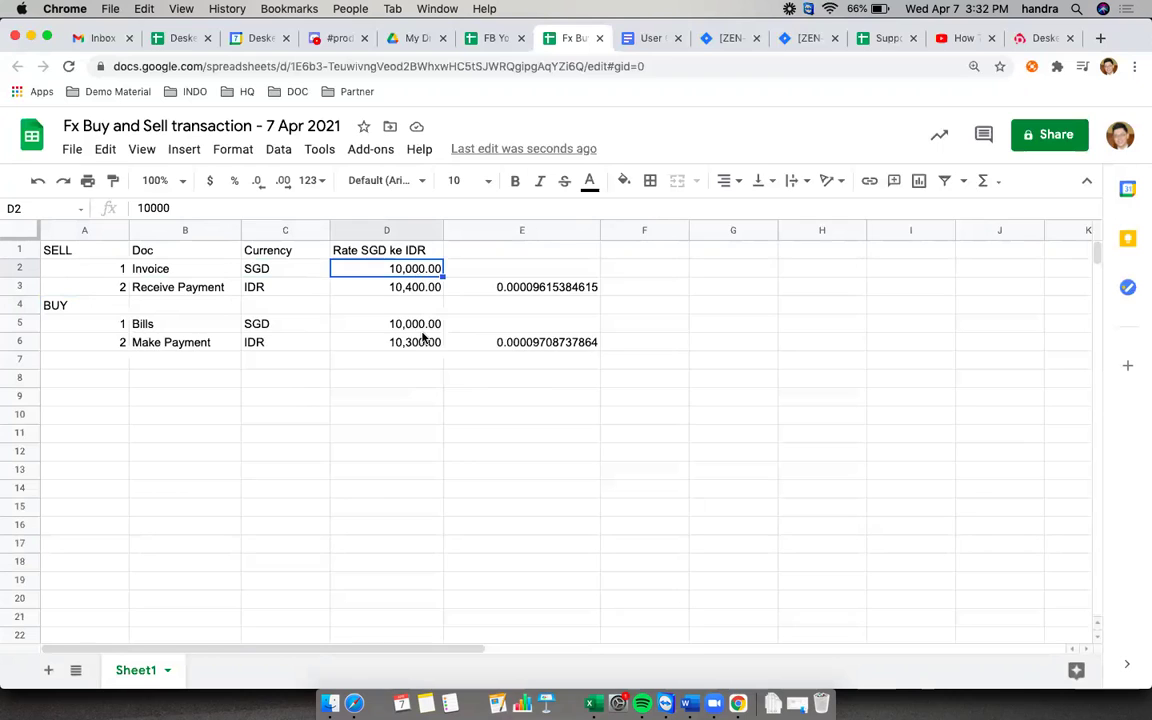
click(156, 292)
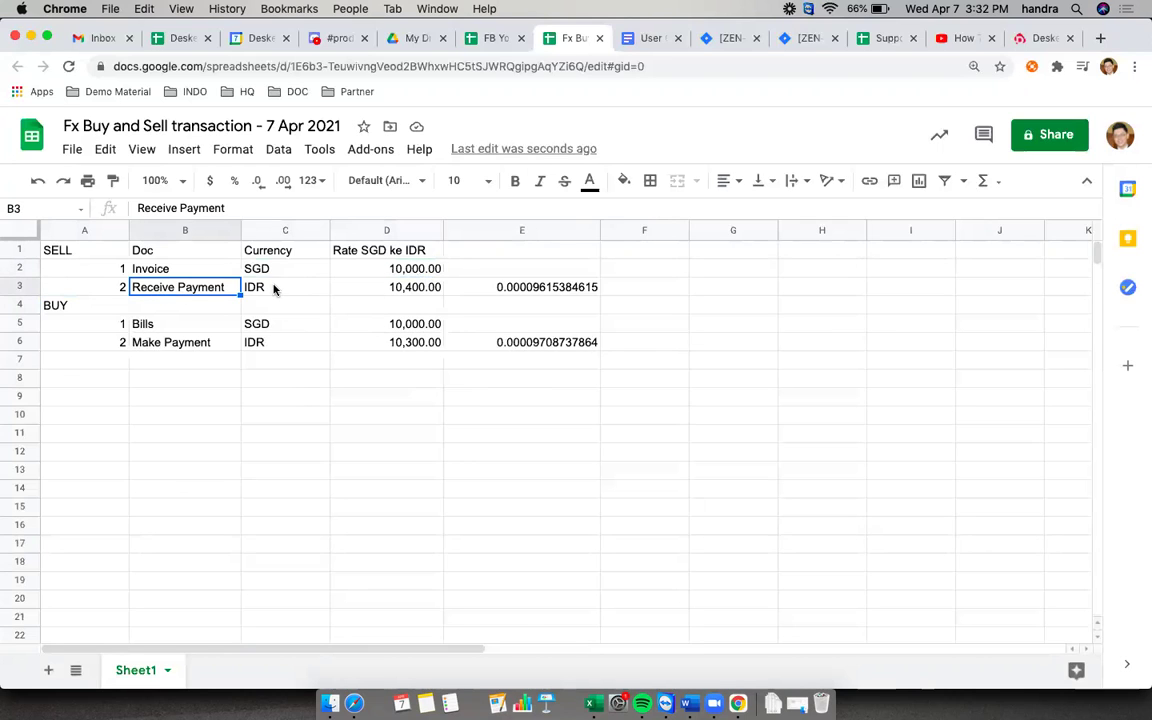
click(420, 293)
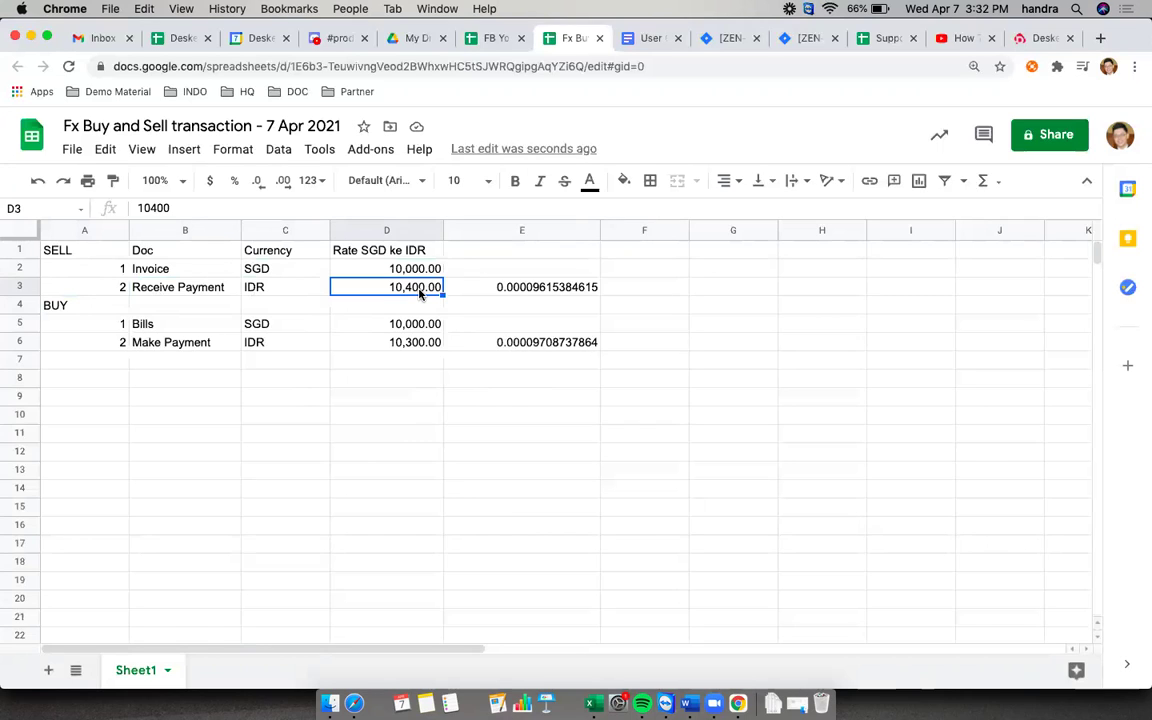
click(288, 289)
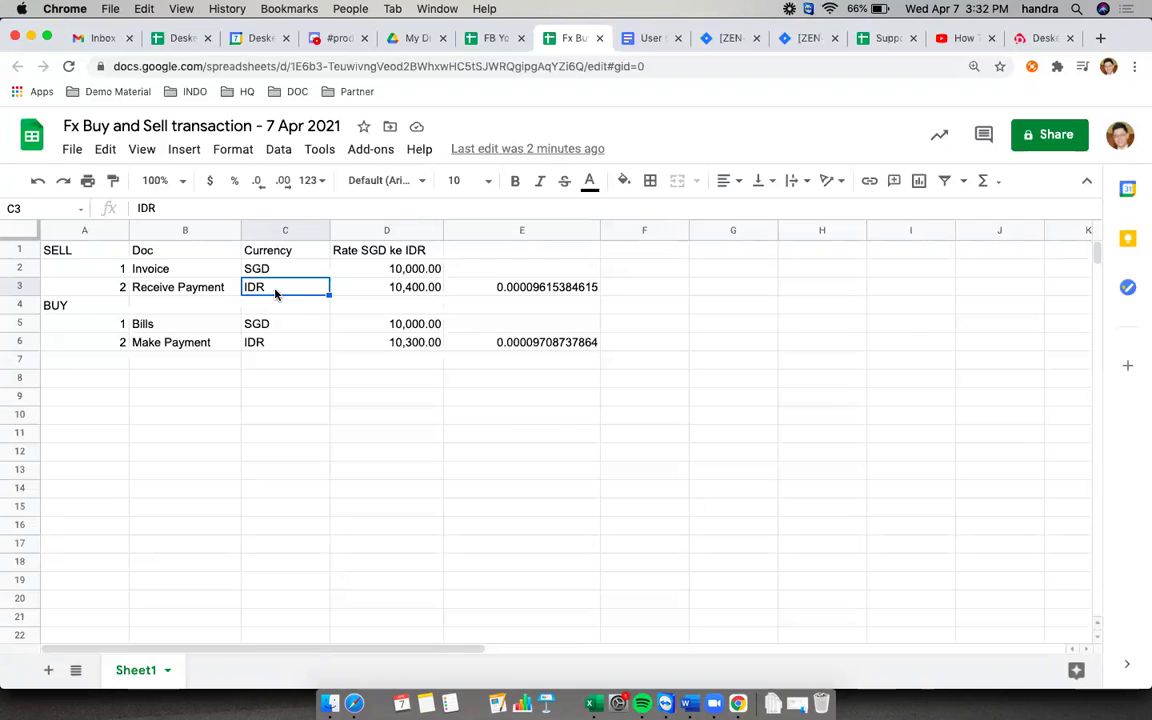
click(413, 290)
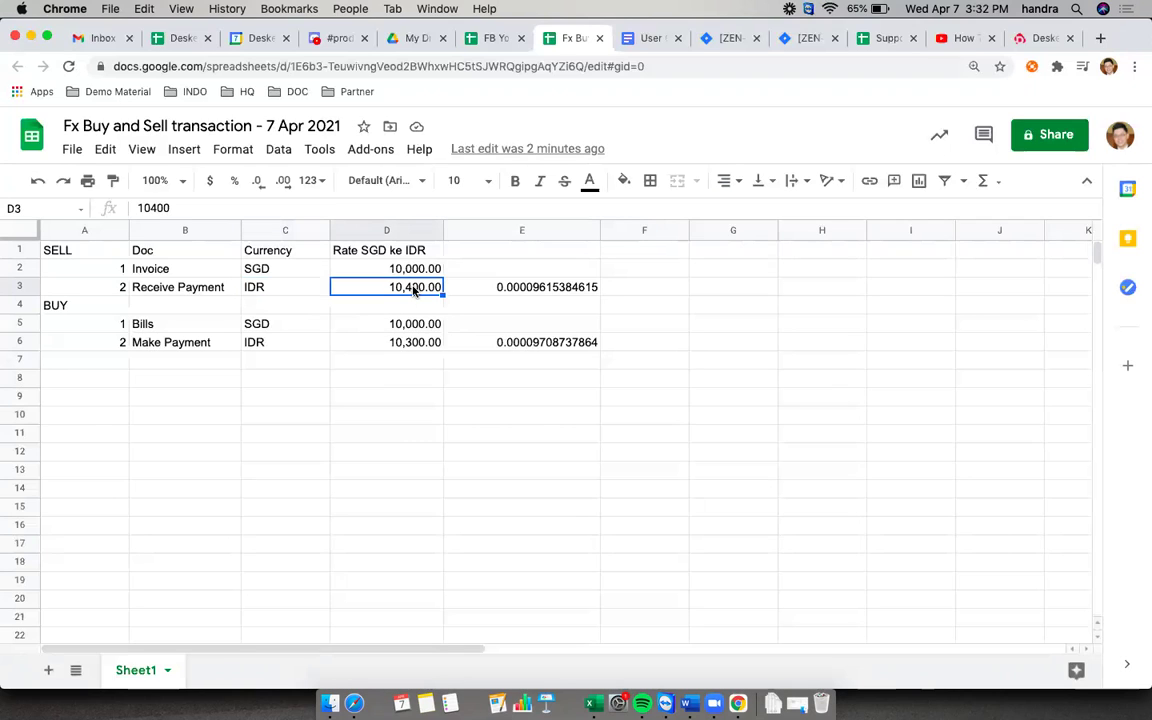
Switch to Deskera Books and review the organisation profile's finance settings and the multi-currency exchange rate list.
key(super+grave)
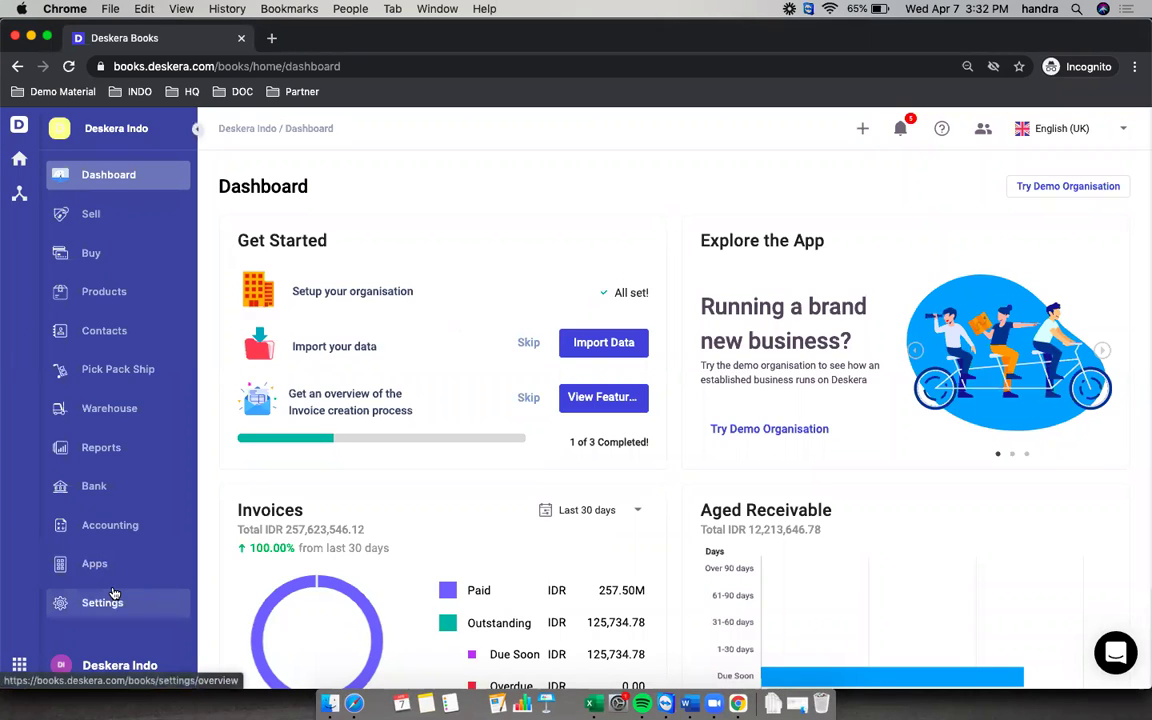
click(114, 594)
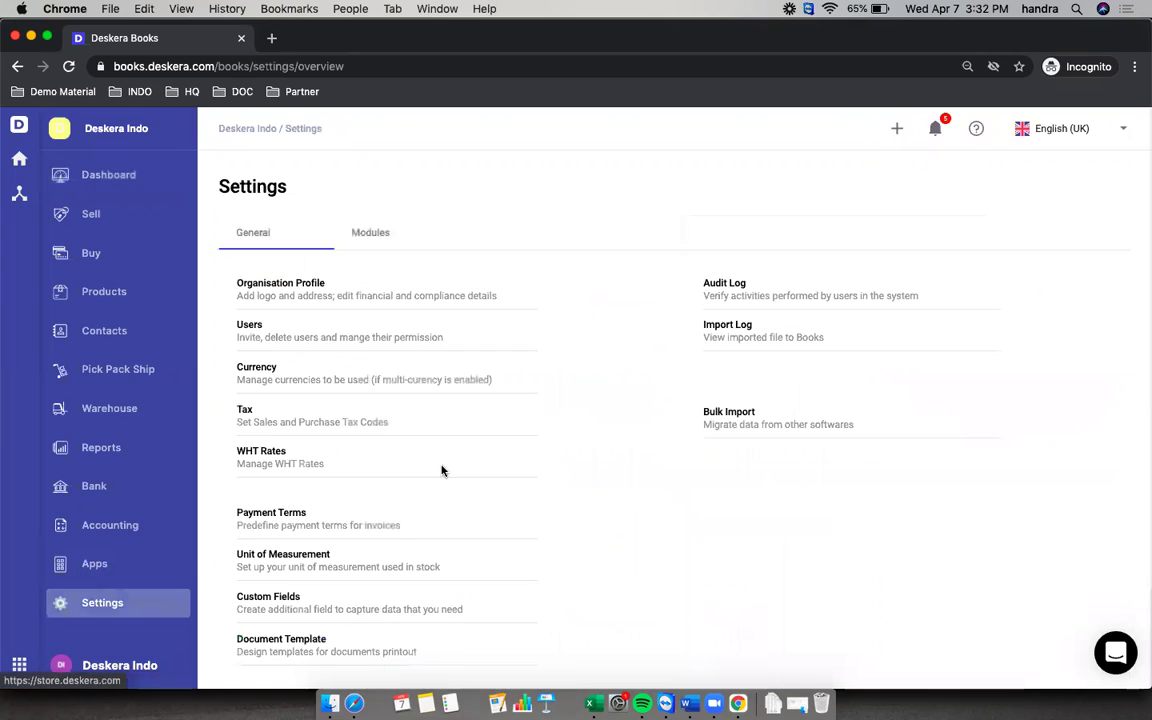
click(280, 285)
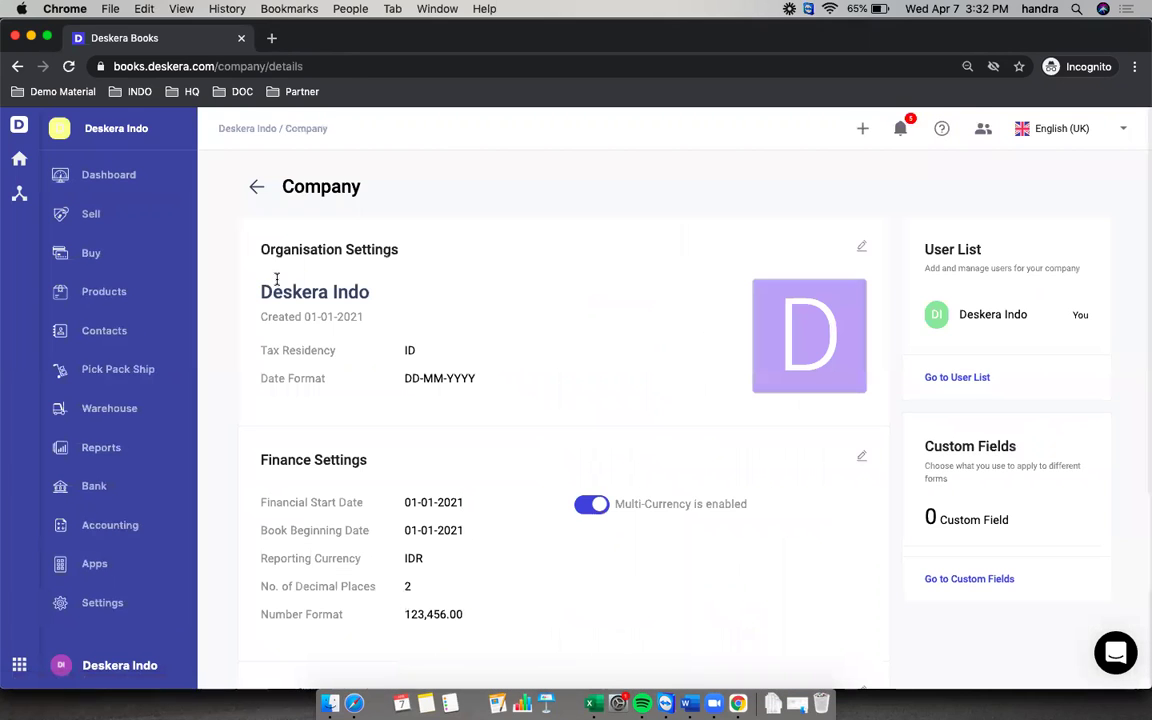
scroll(682, 498, down, 2)
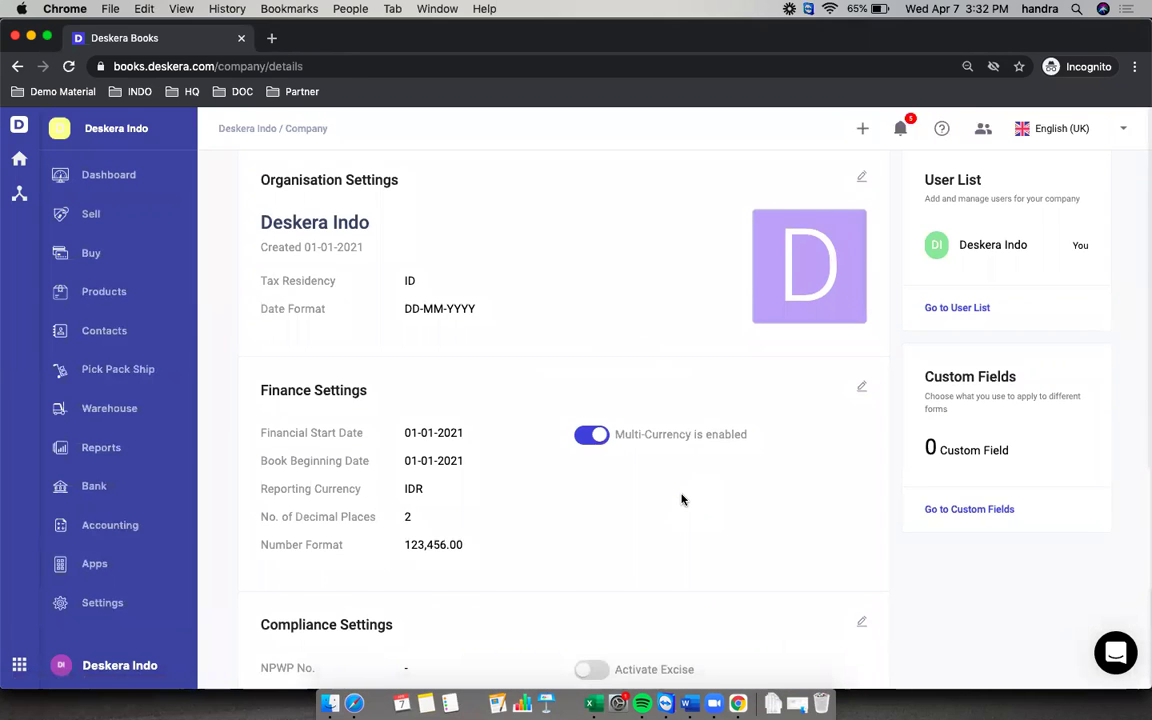
scroll(682, 498, up, 2)
scroll(682, 498, down, 1)
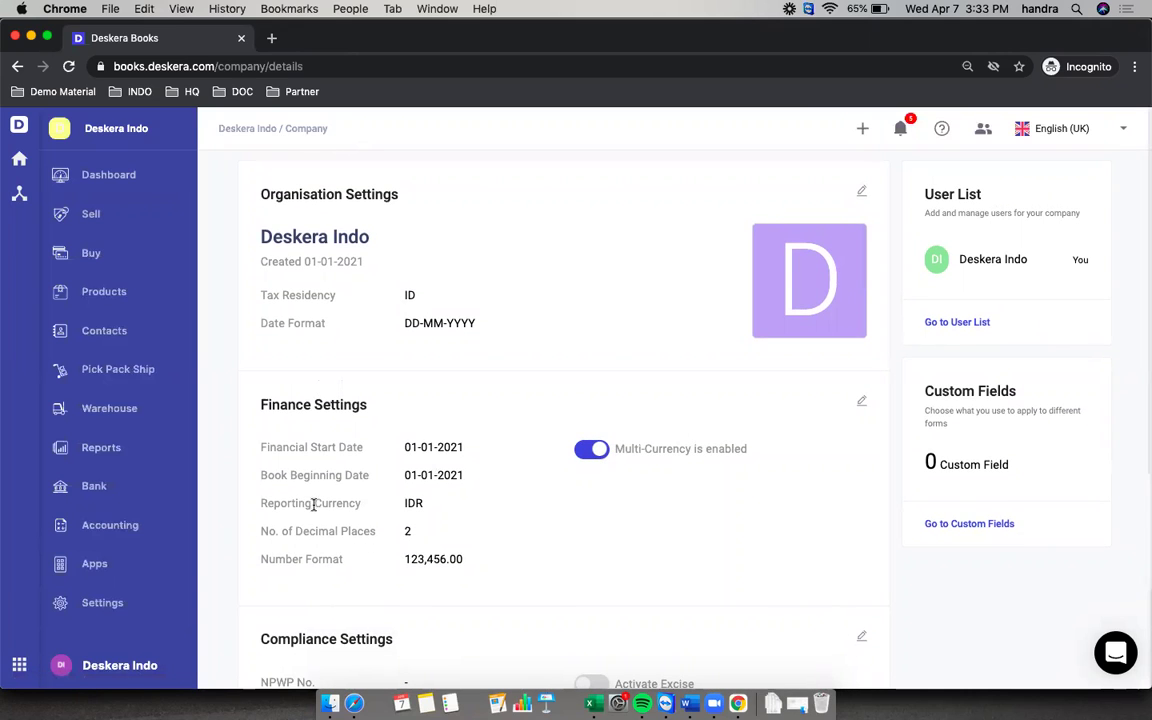
click(116, 606)
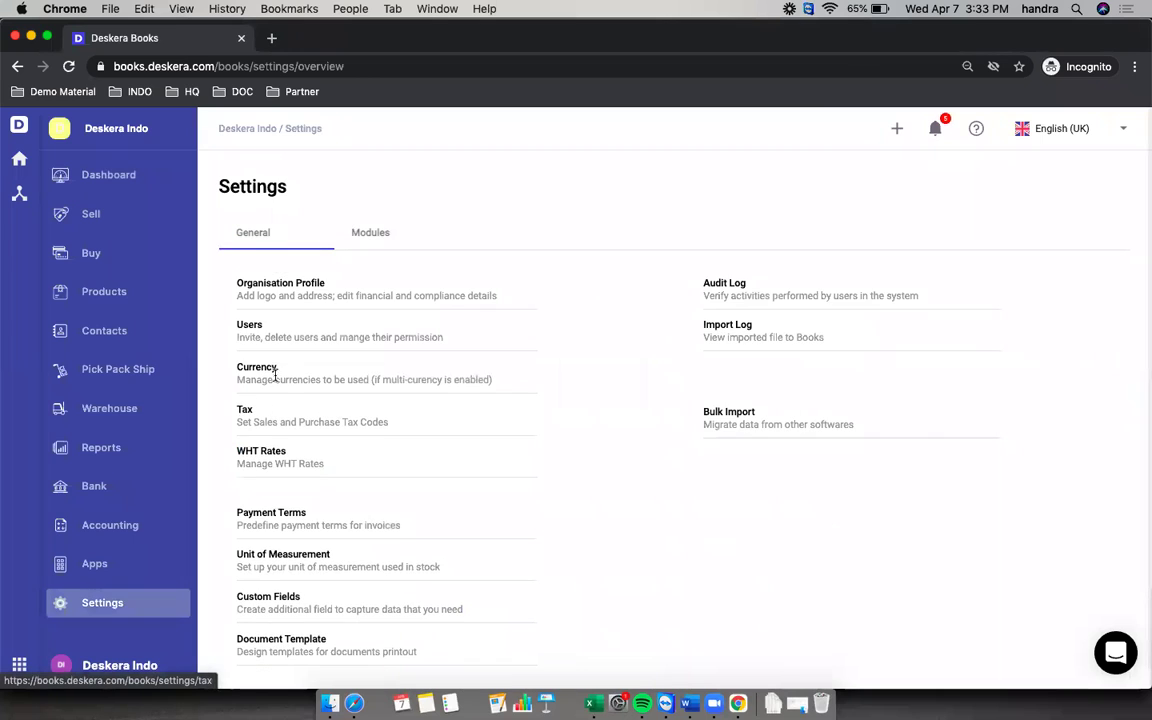
click(262, 370)
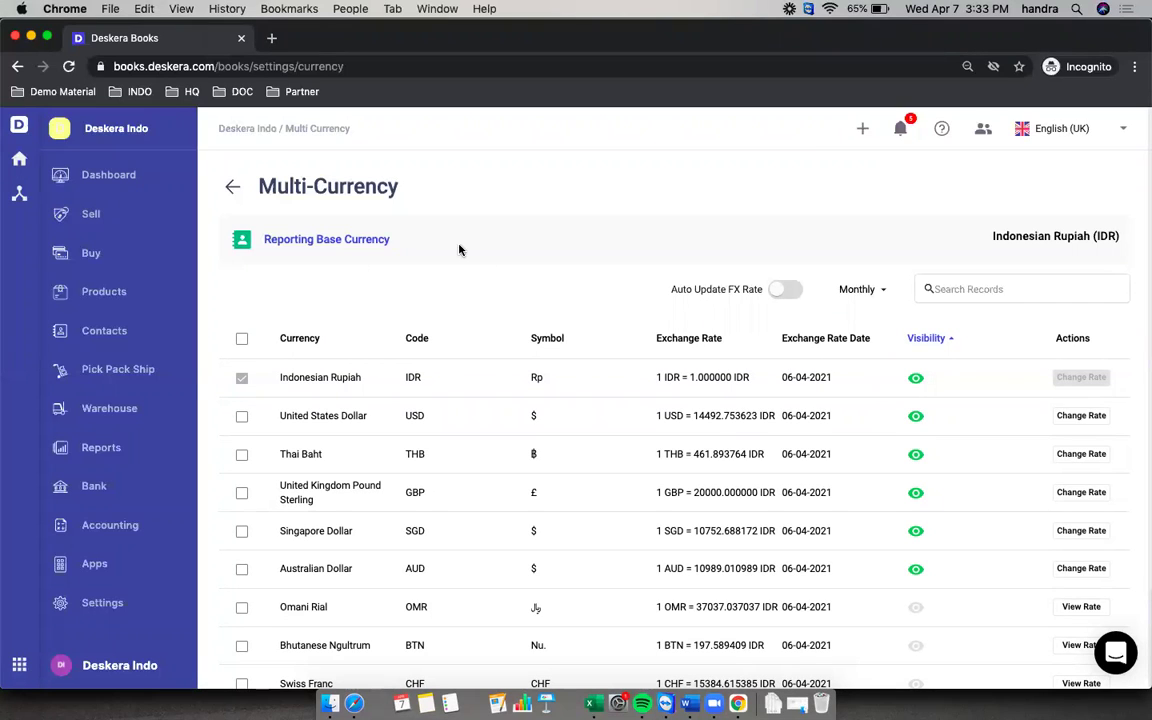
Check the currency in the LOOM contact's general information and return to the contact list.
click(107, 334)
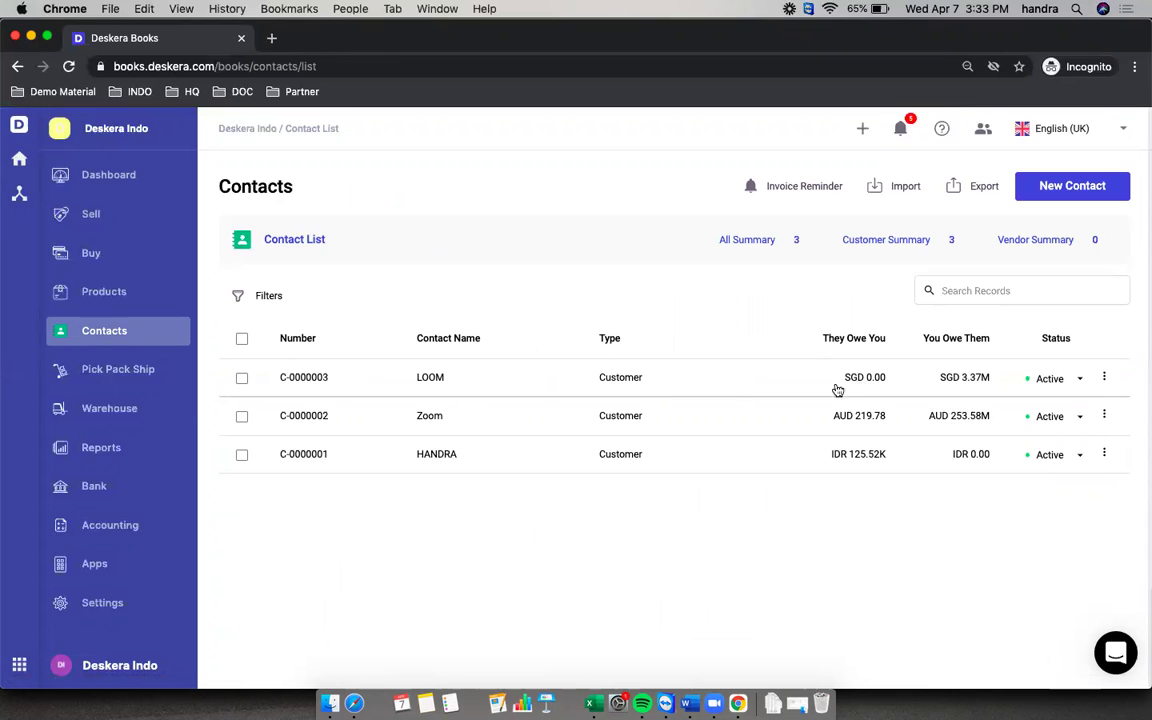
click(391, 381)
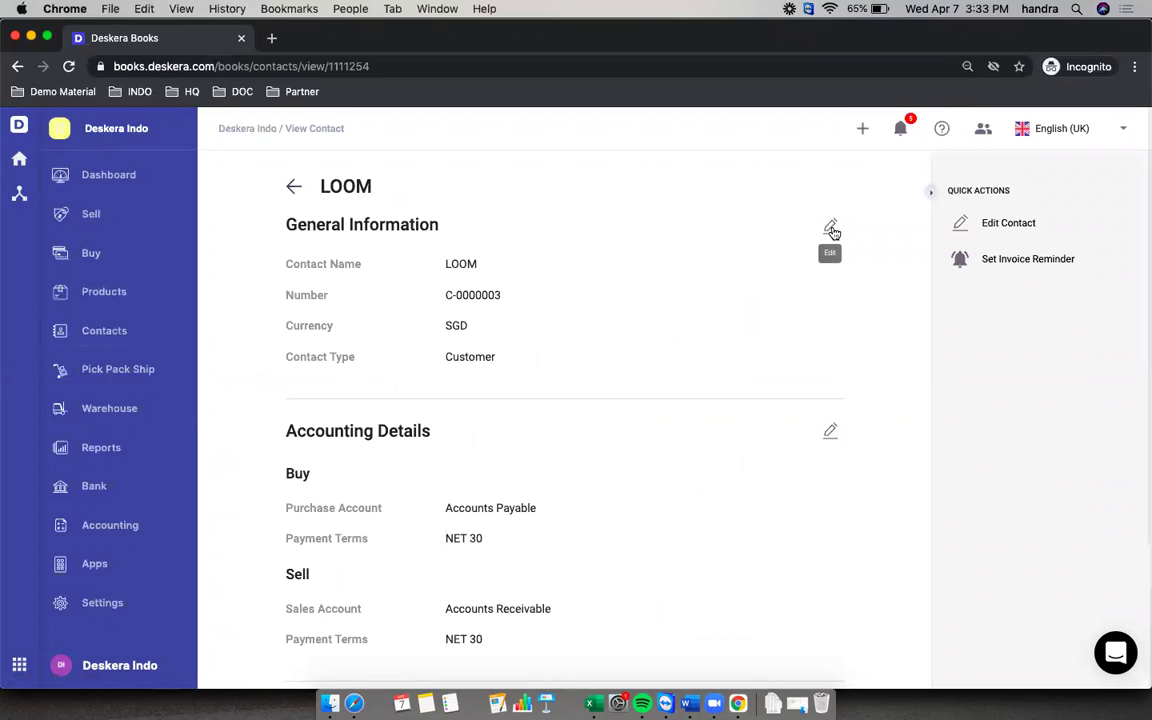
click(830, 227)
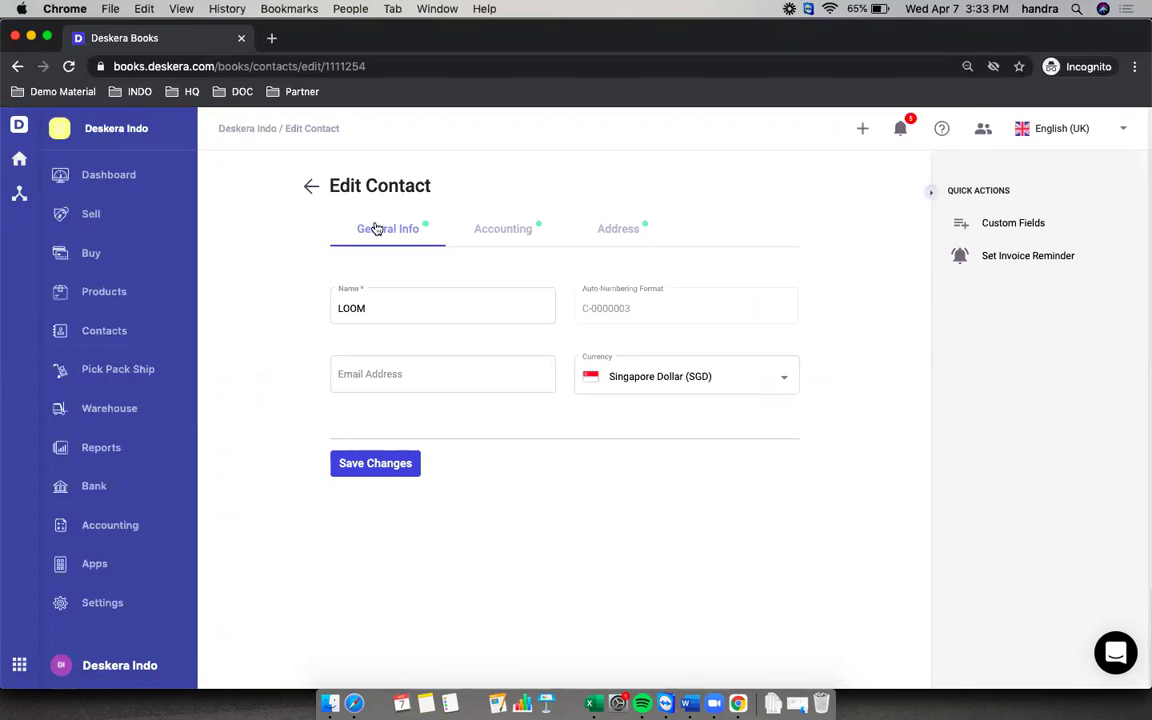
click(311, 186)
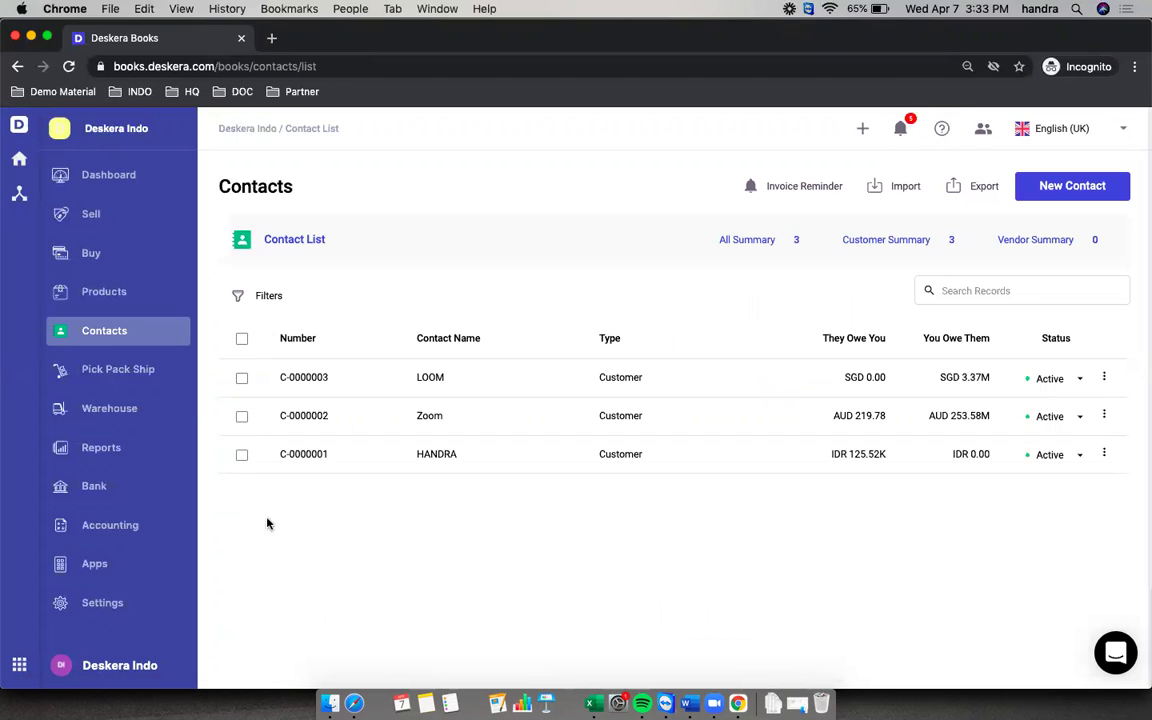
Create a new sales invoice with LOOM as the contact.
click(92, 215)
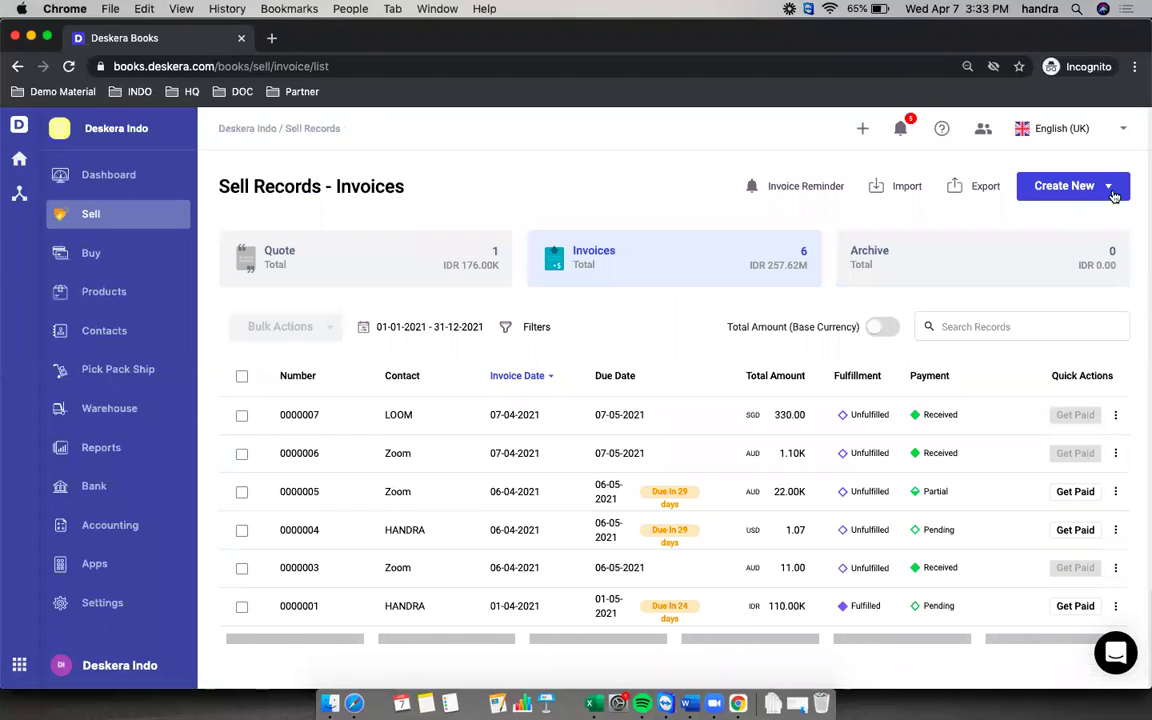
click(1001, 180)
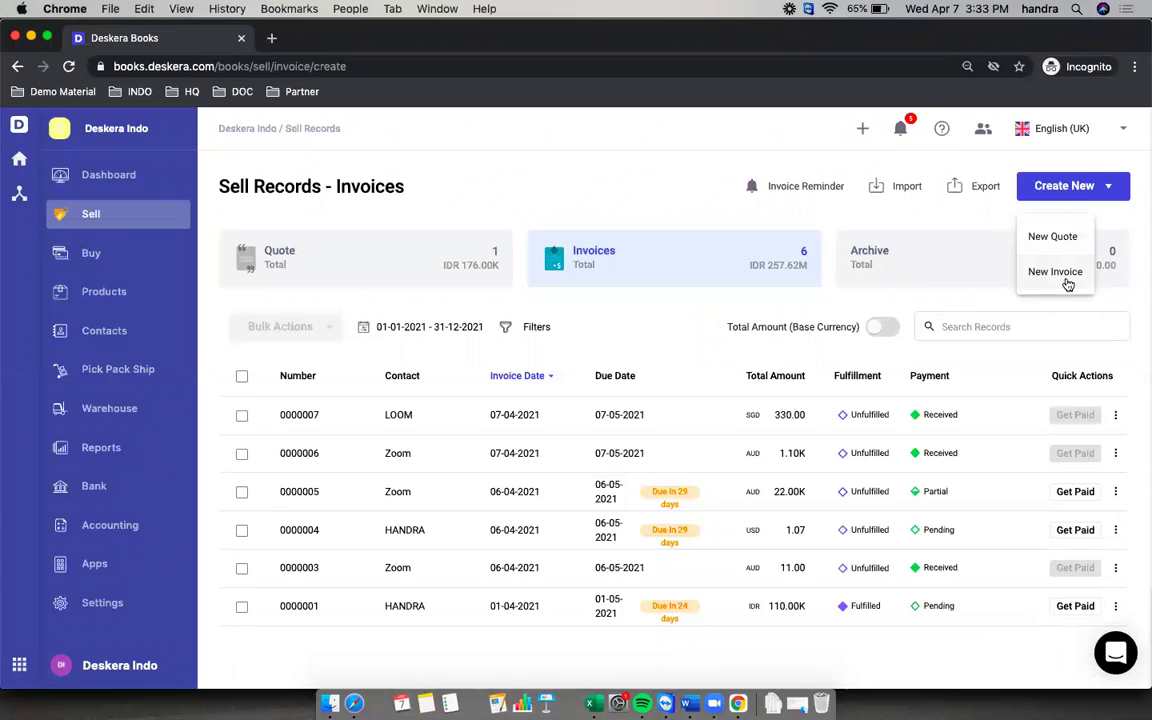
click(1058, 273)
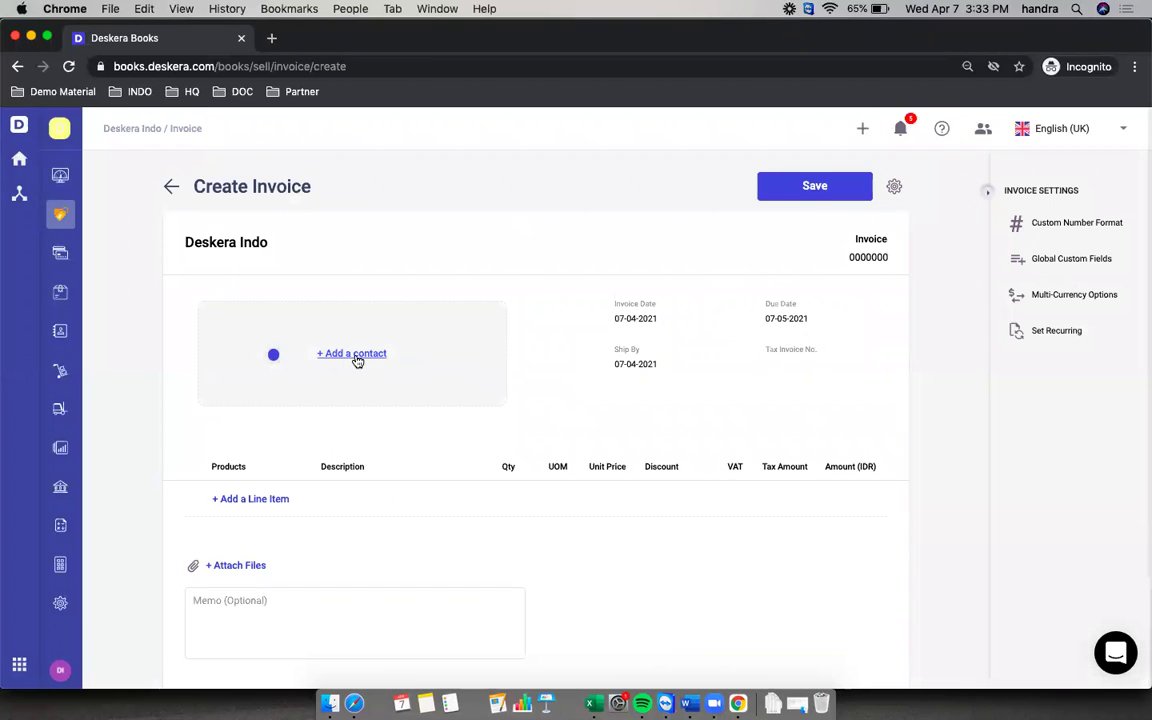
click(357, 358)
click(296, 322)
text(loom)
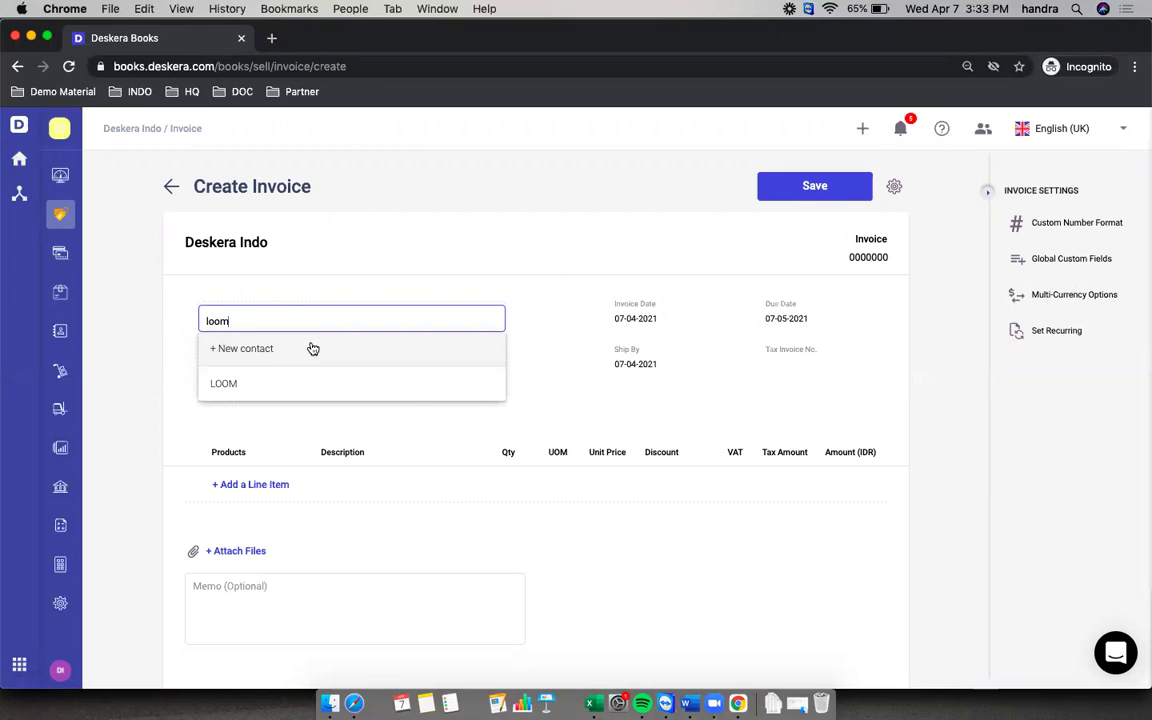
click(288, 386)
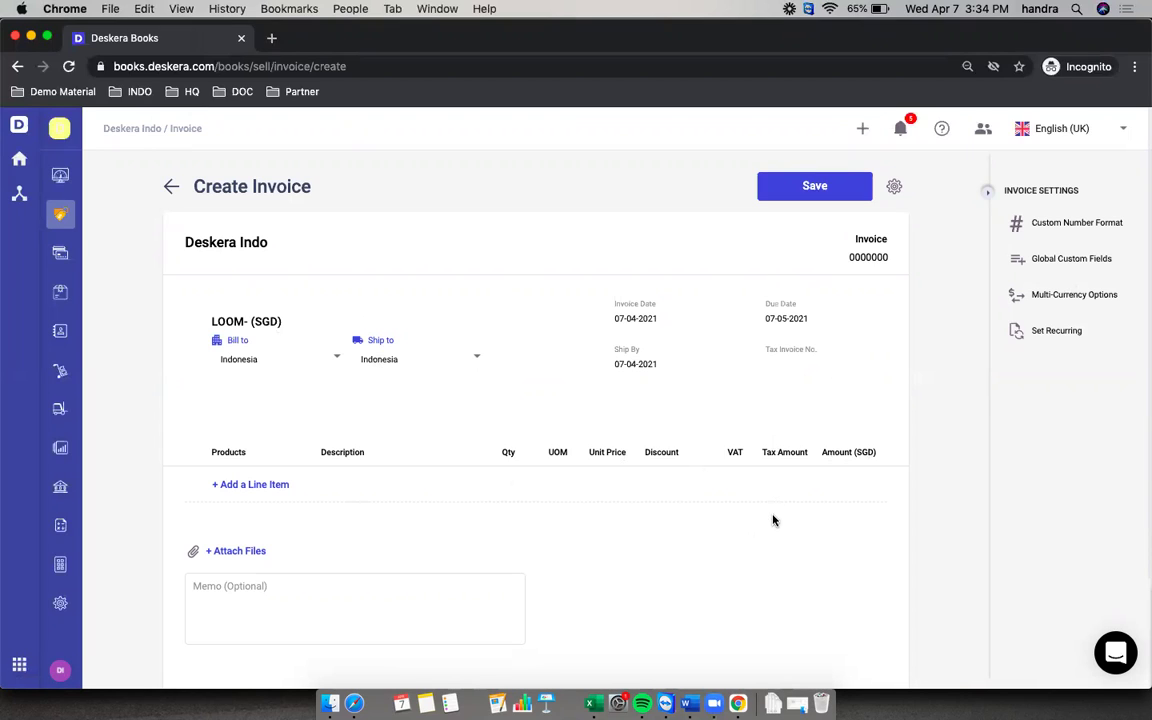
Add the product JASA as an invoice line item with a unit price of 100.
click(255, 485)
click(252, 484)
text(jasa)
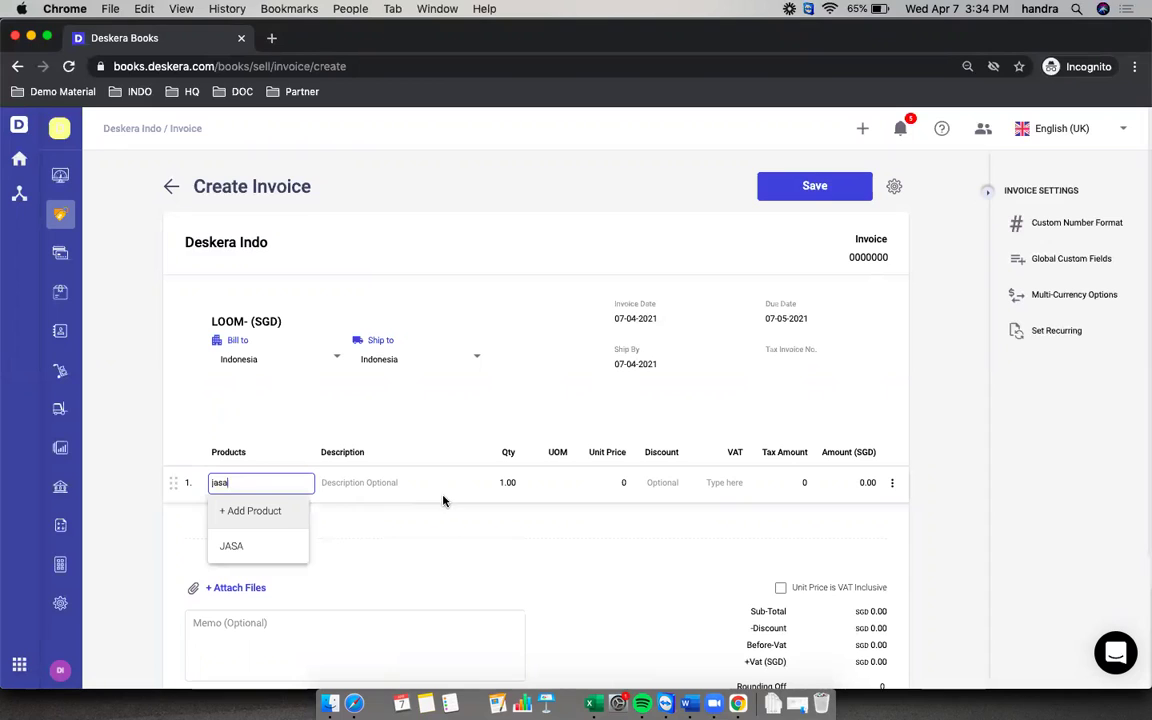
click(256, 548)
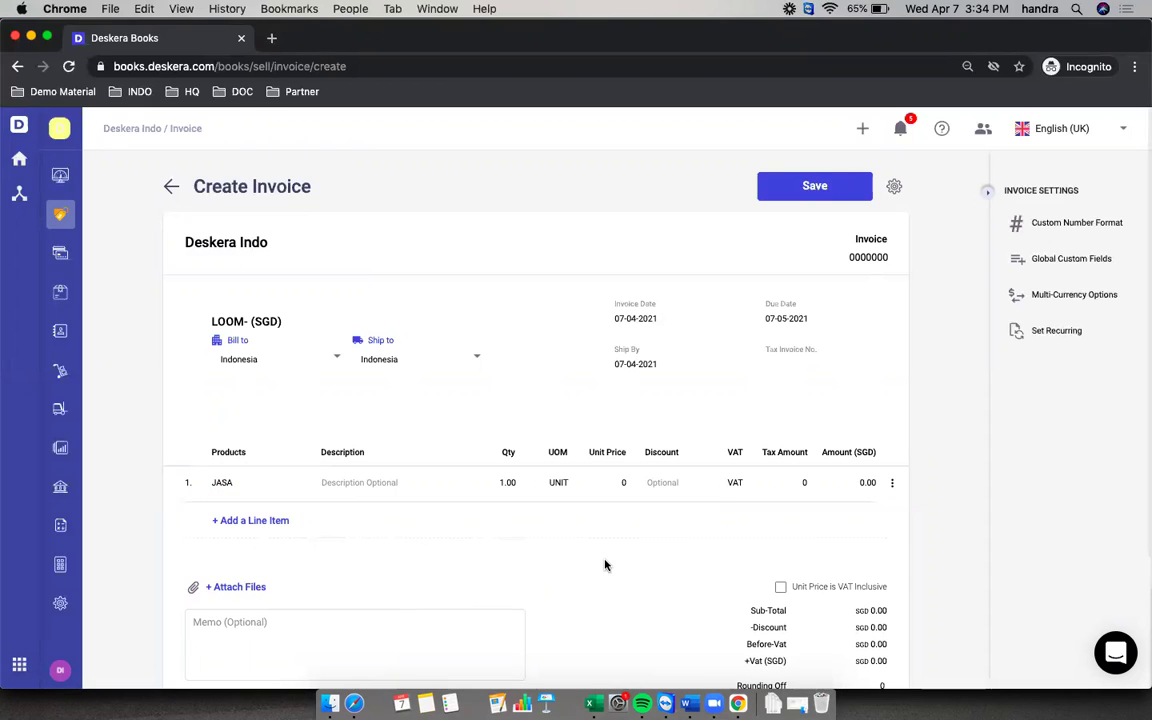
click(607, 483)
double_click(608, 484)
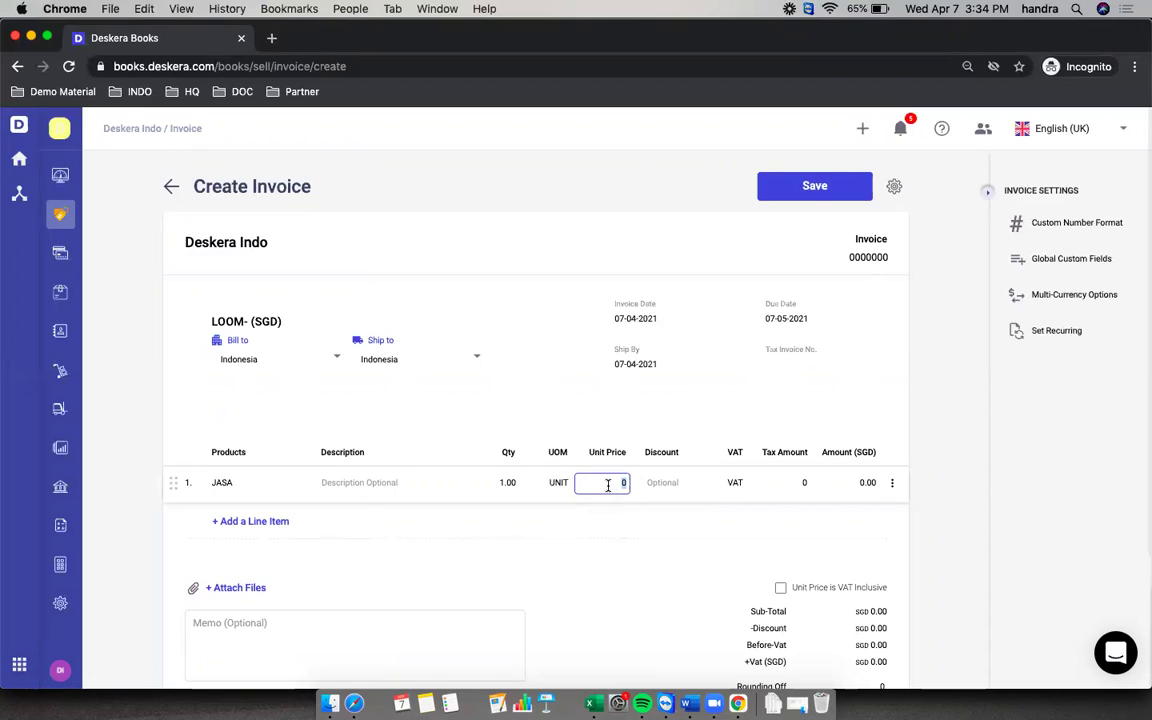
text(100)
click(571, 510)
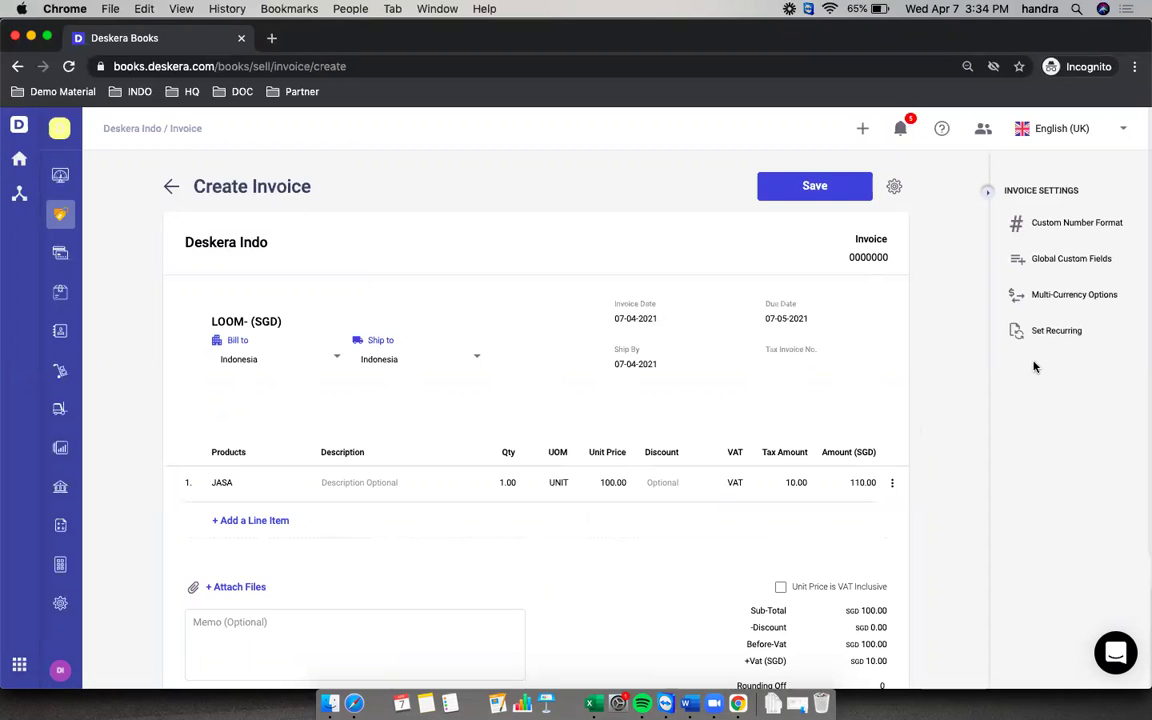
Open the invoice's multi-currency options and select the digits after 10 in the SGD-to-IDR conversion rate for editing.
click(1063, 296)
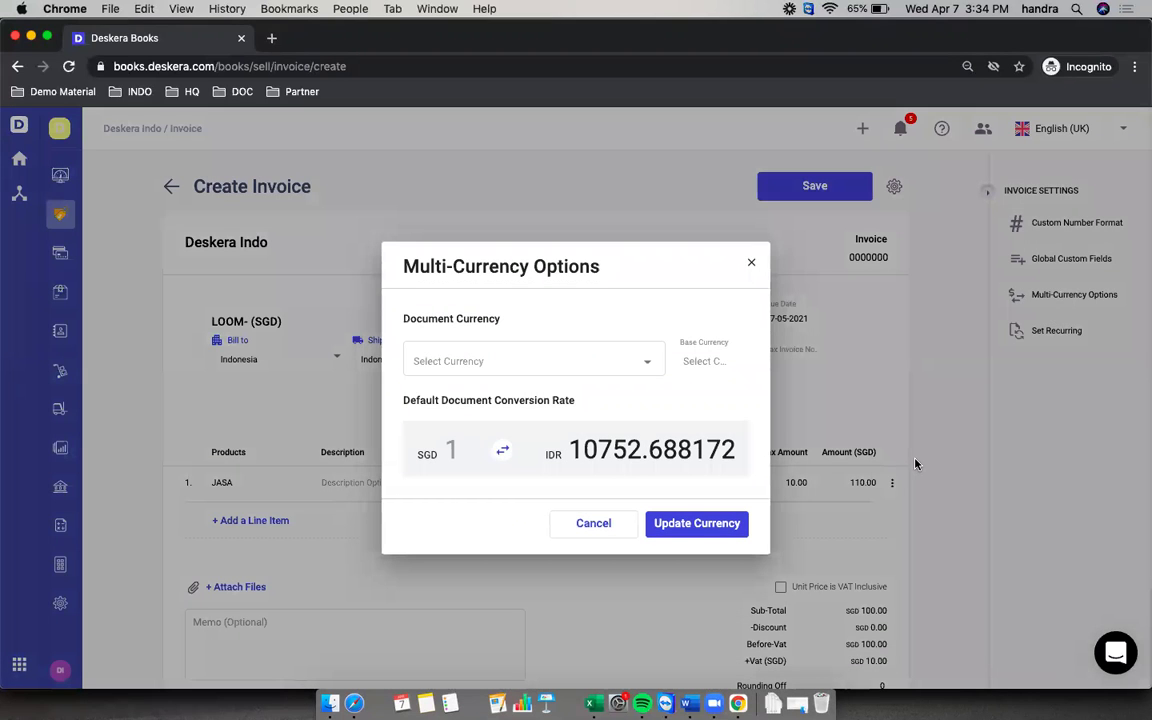
click(823, 411)
click(1050, 294)
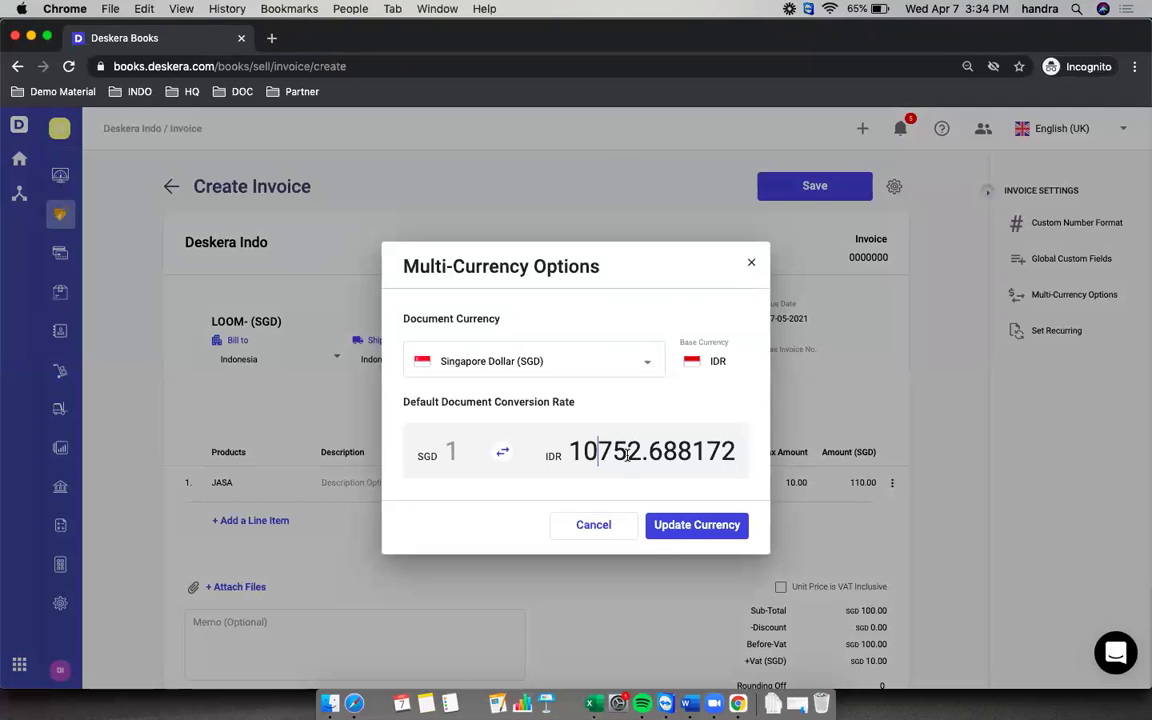
key(shift+End)
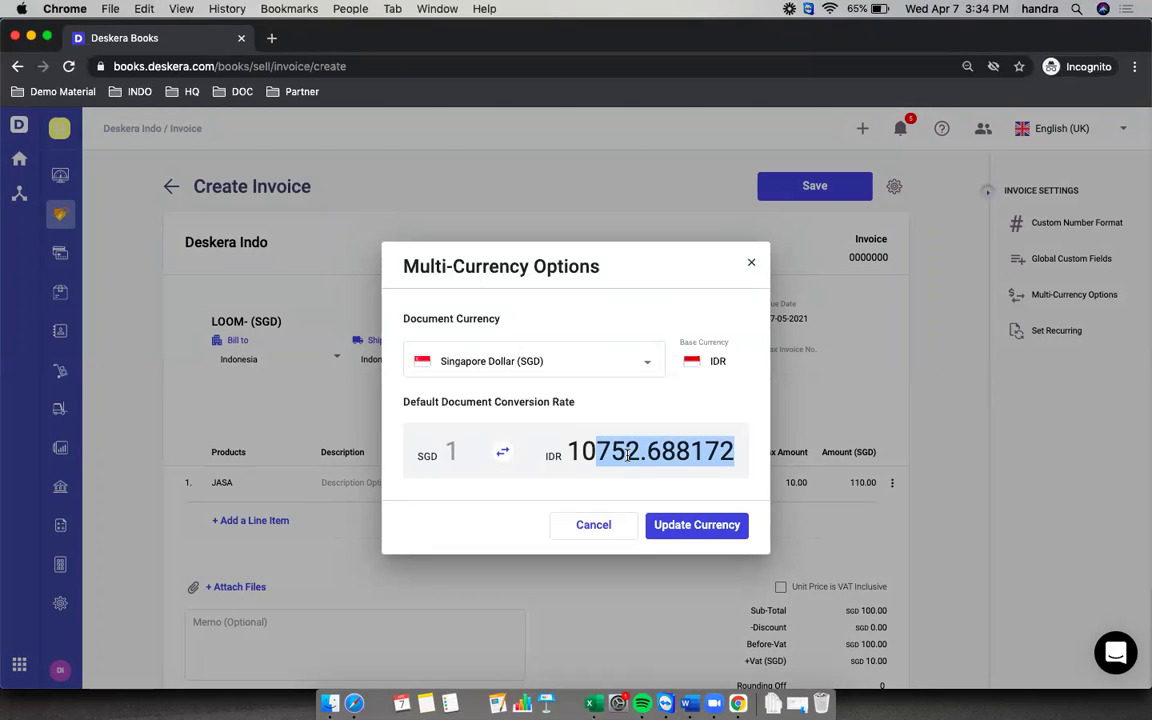
Look up the Invoice row's SGD-to-IDR rate in the Google Sheets transaction sheet and return to the invoice in Deskera Books.
key(super+grave)
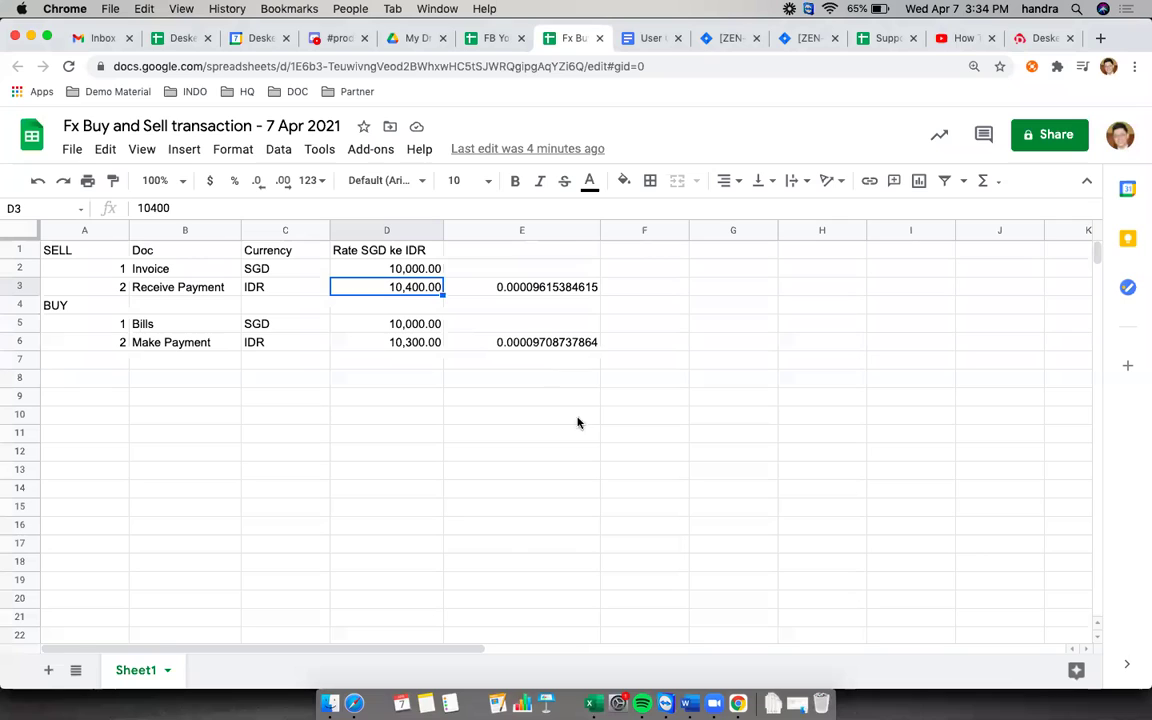
click(400, 270)
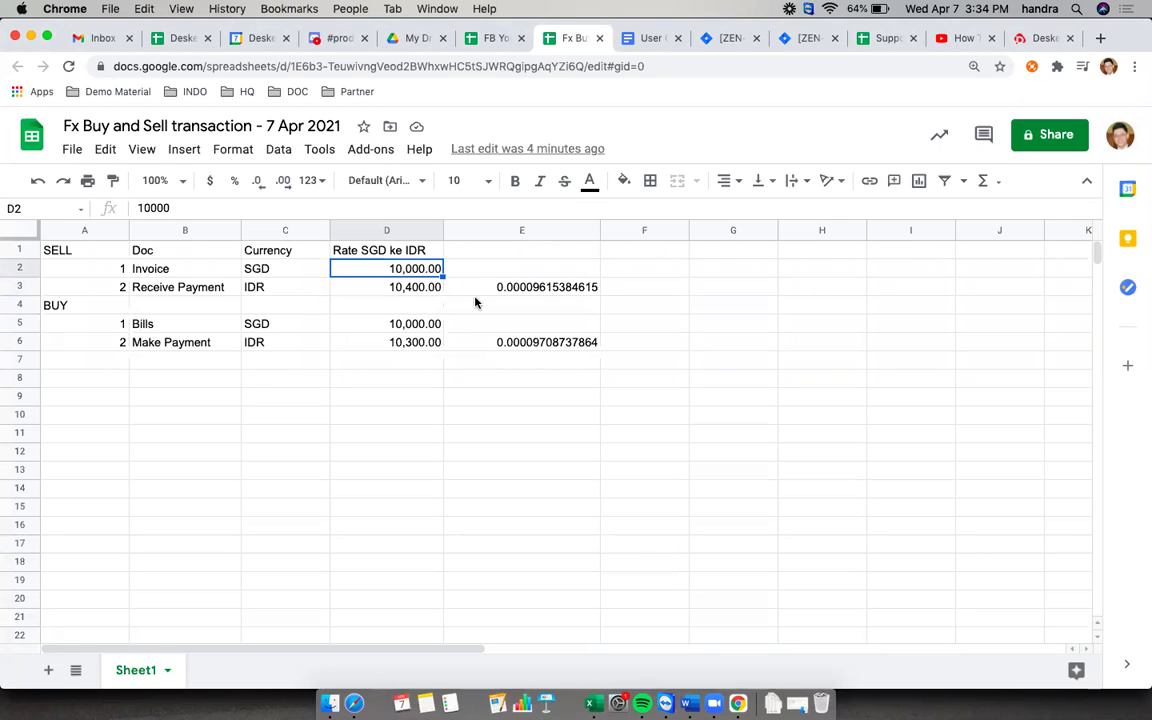
click(213, 270)
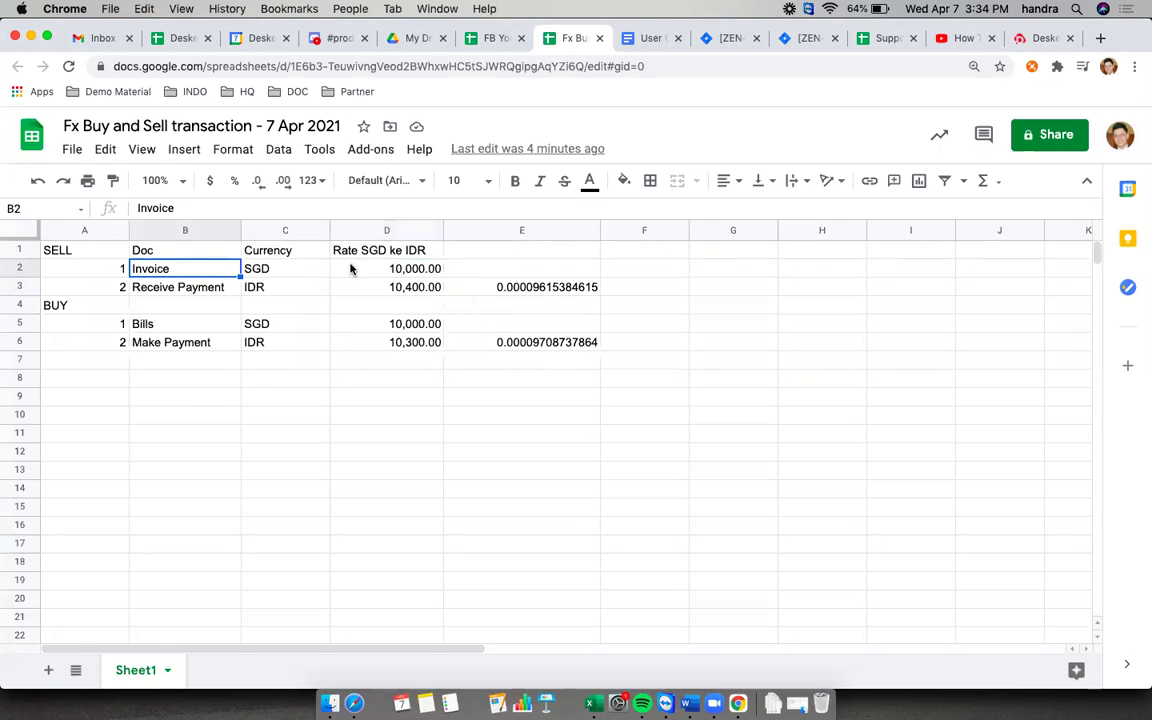
click(422, 268)
key(super+grave)
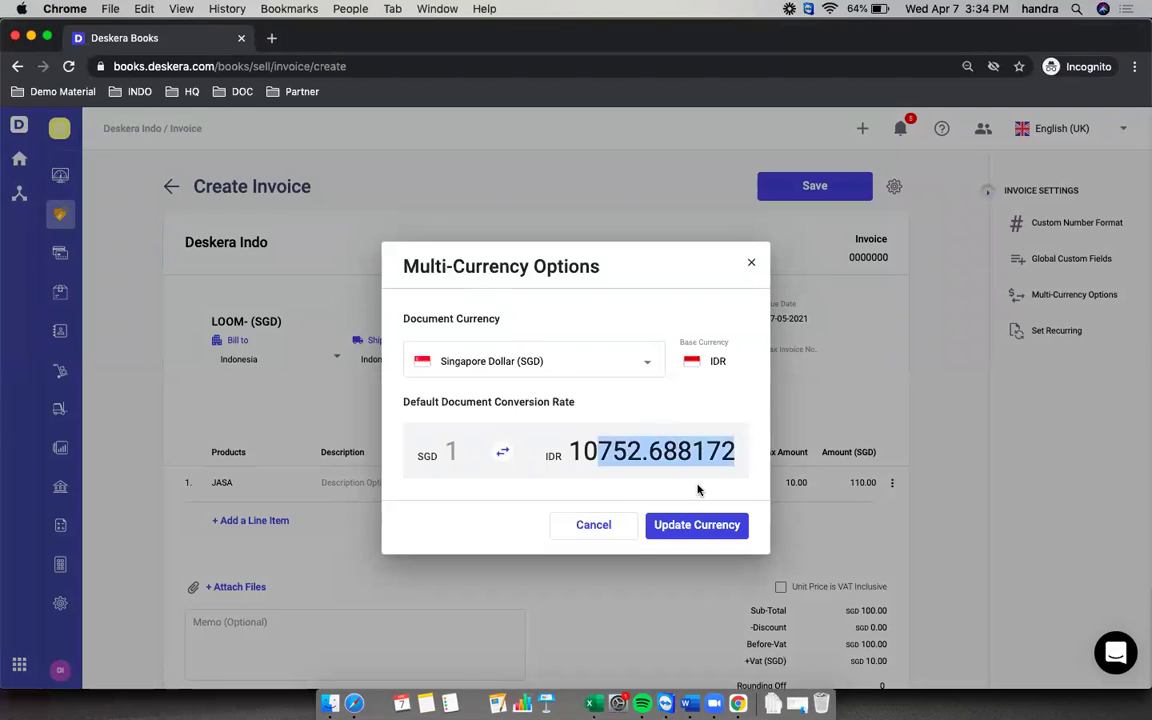
Set the invoice's SGD-to-IDR conversion rate to 10000, update the currency and save the invoice.
text(0000)
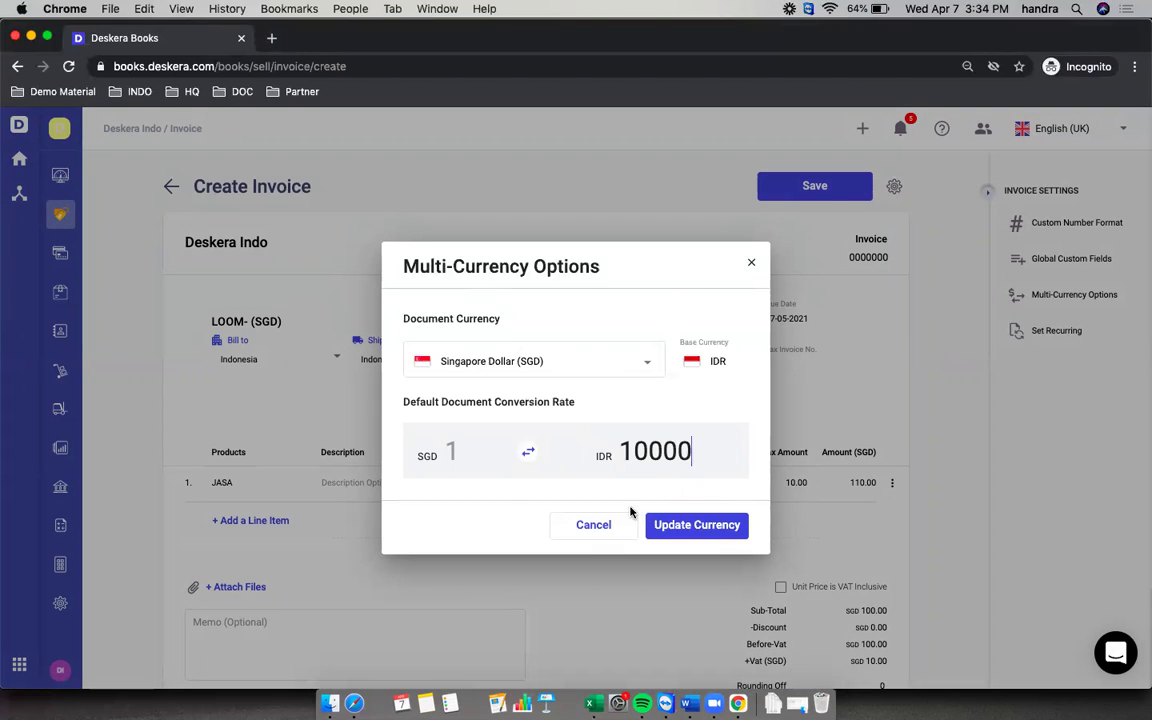
click(700, 528)
scroll(718, 589, down, 2)
scroll(718, 589, up, 2)
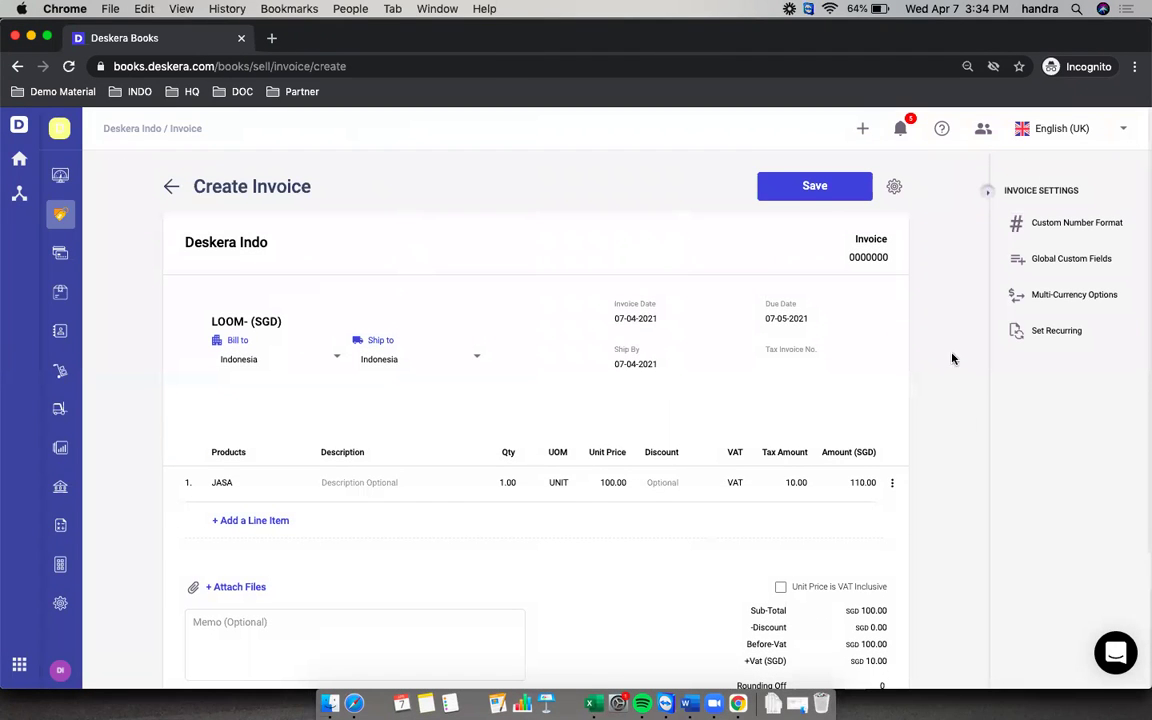
click(814, 185)
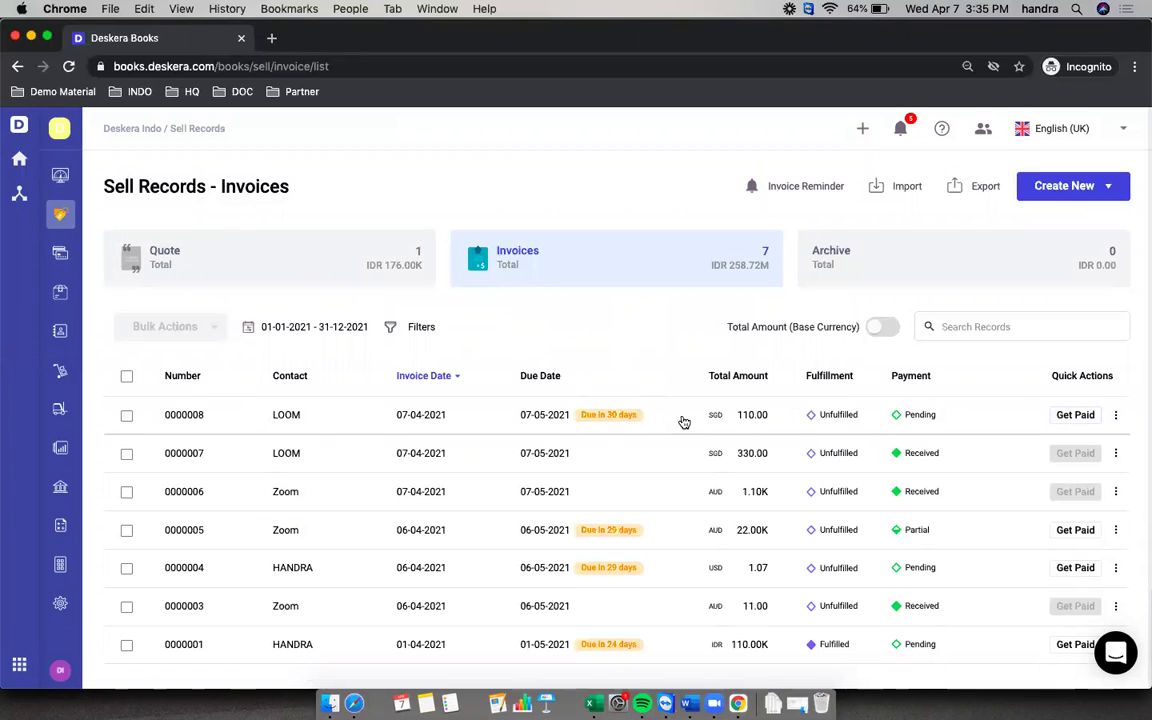
Start receiving payment for the newly saved LOOM invoice, with IDR as the payment currency and Bank as the deposit account.
click(1070, 418)
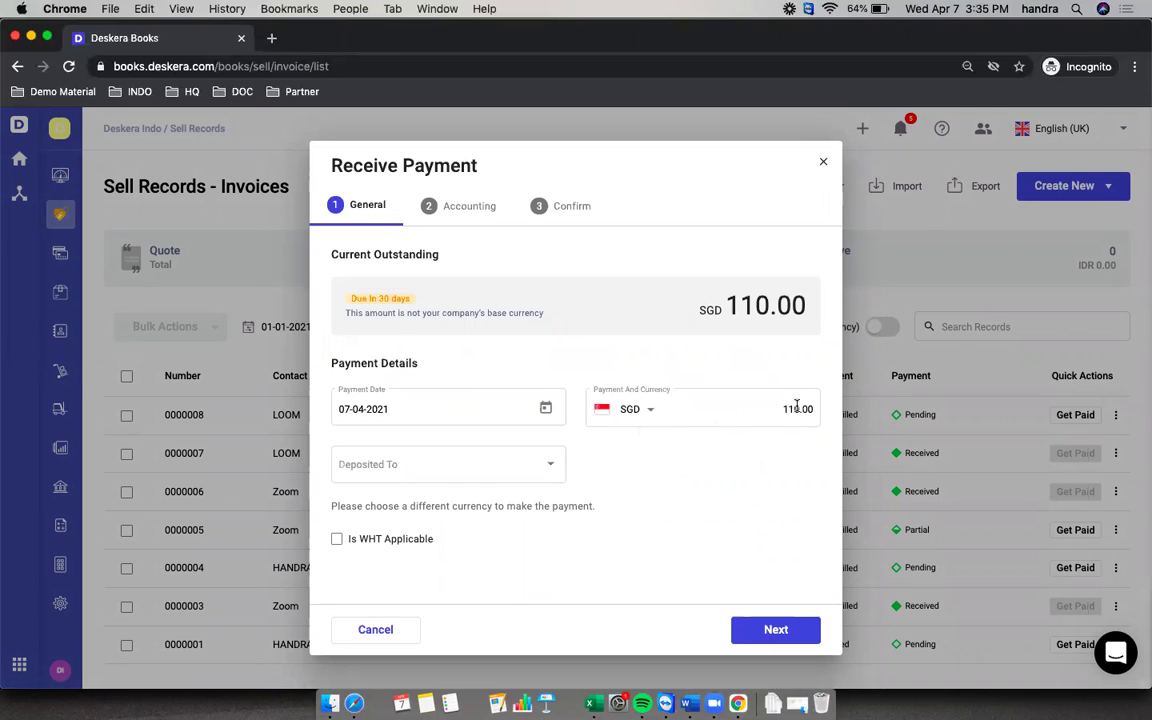
triple_click(710, 312)
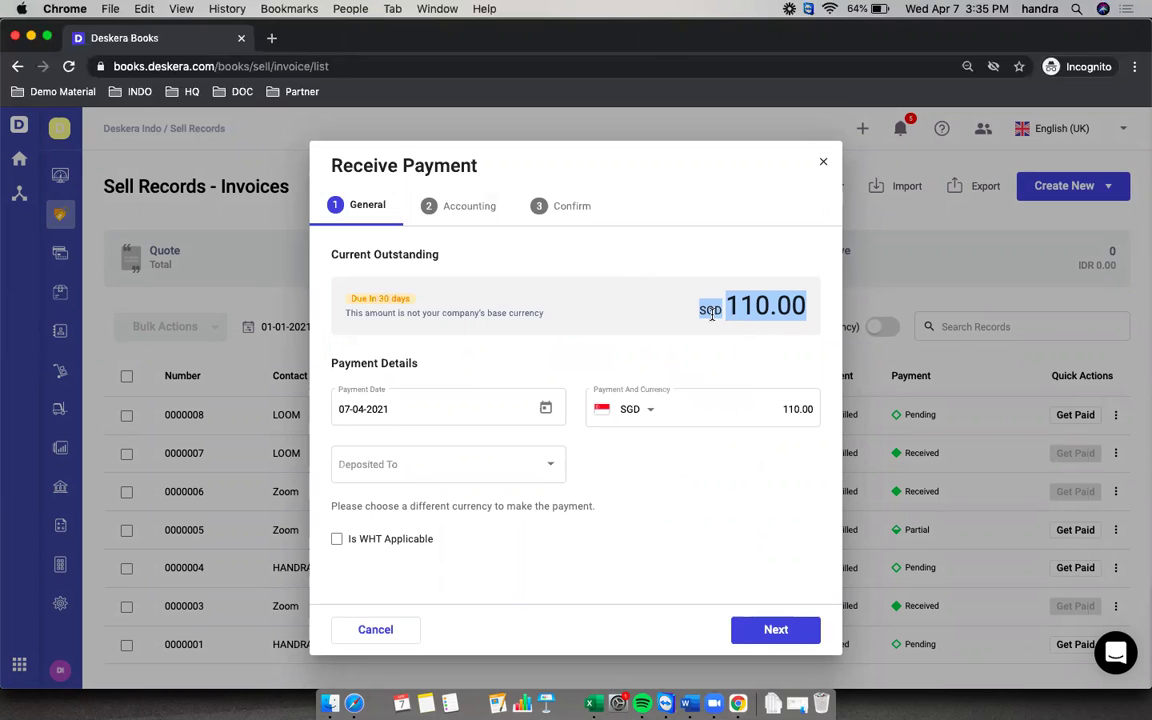
click(534, 470)
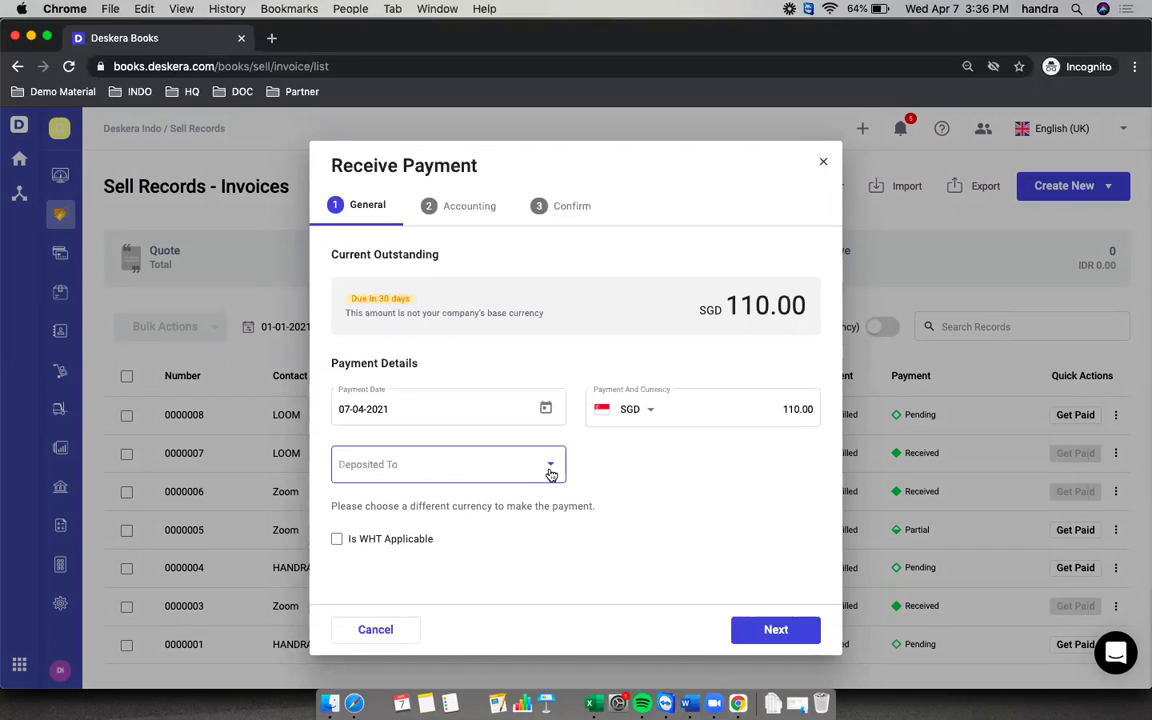
click(651, 413)
click(651, 413)
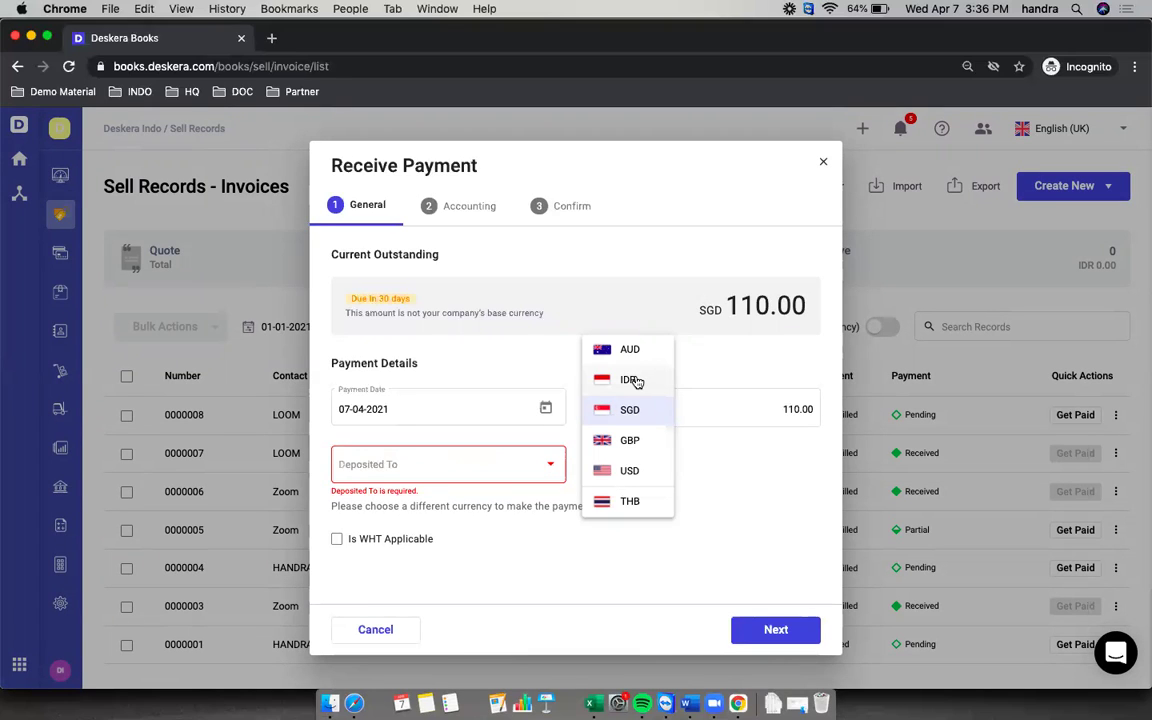
click(634, 381)
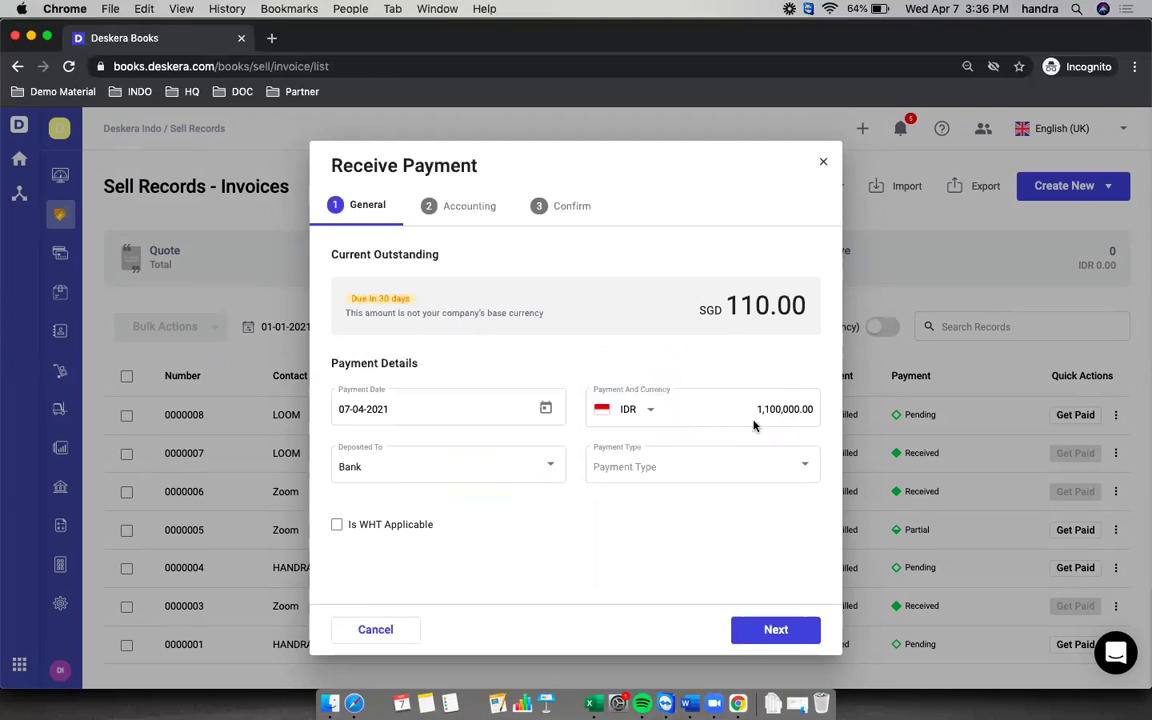
Set the payment type to Bank Transfer with reference date 07-04-2021 and reference number 234234, and proceed to the accounting stage.
click(751, 469)
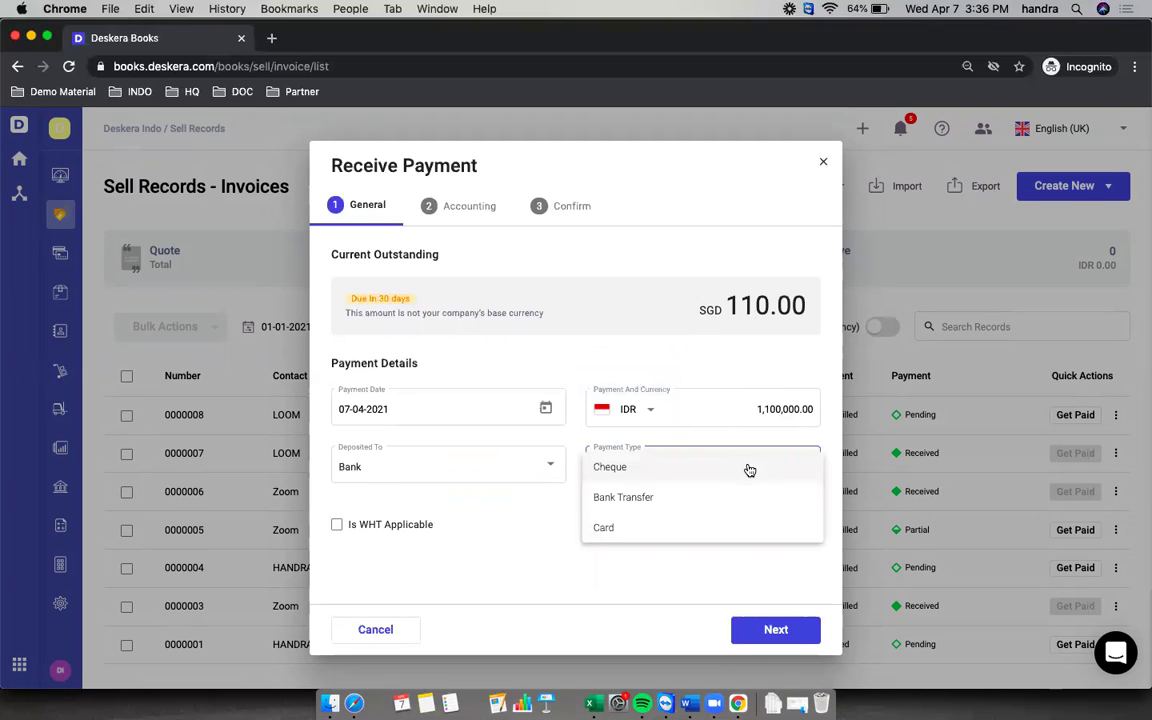
click(735, 494)
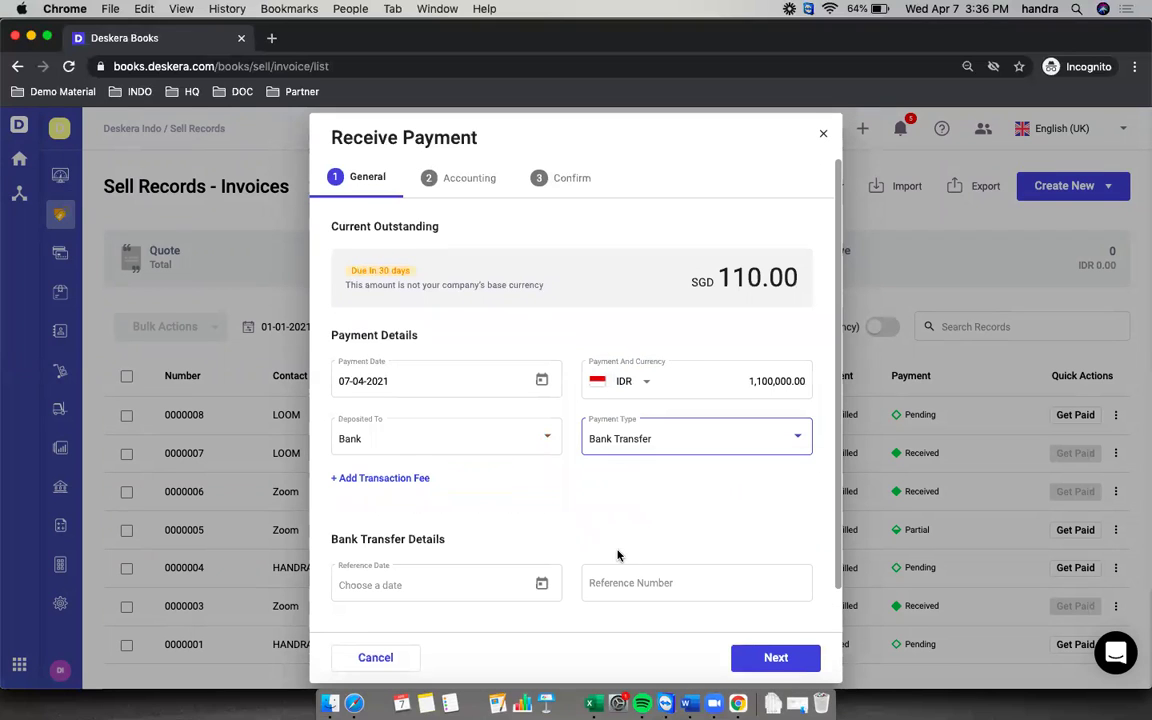
click(544, 587)
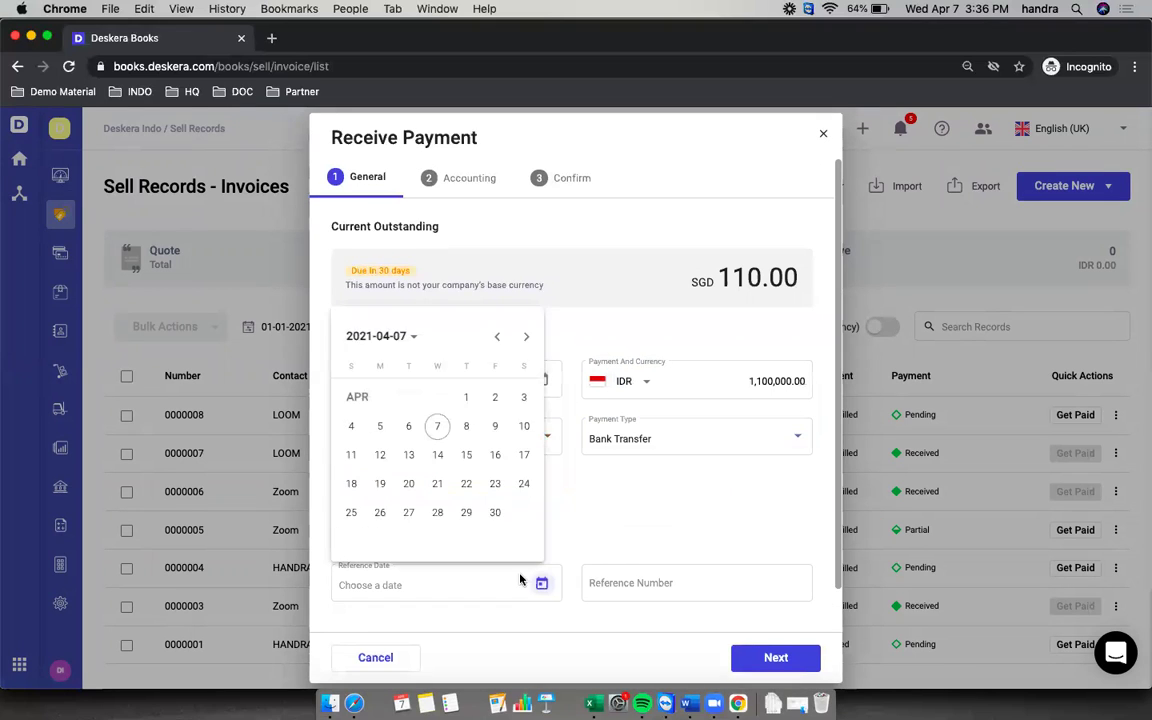
click(436, 430)
click(653, 586)
text(234234)
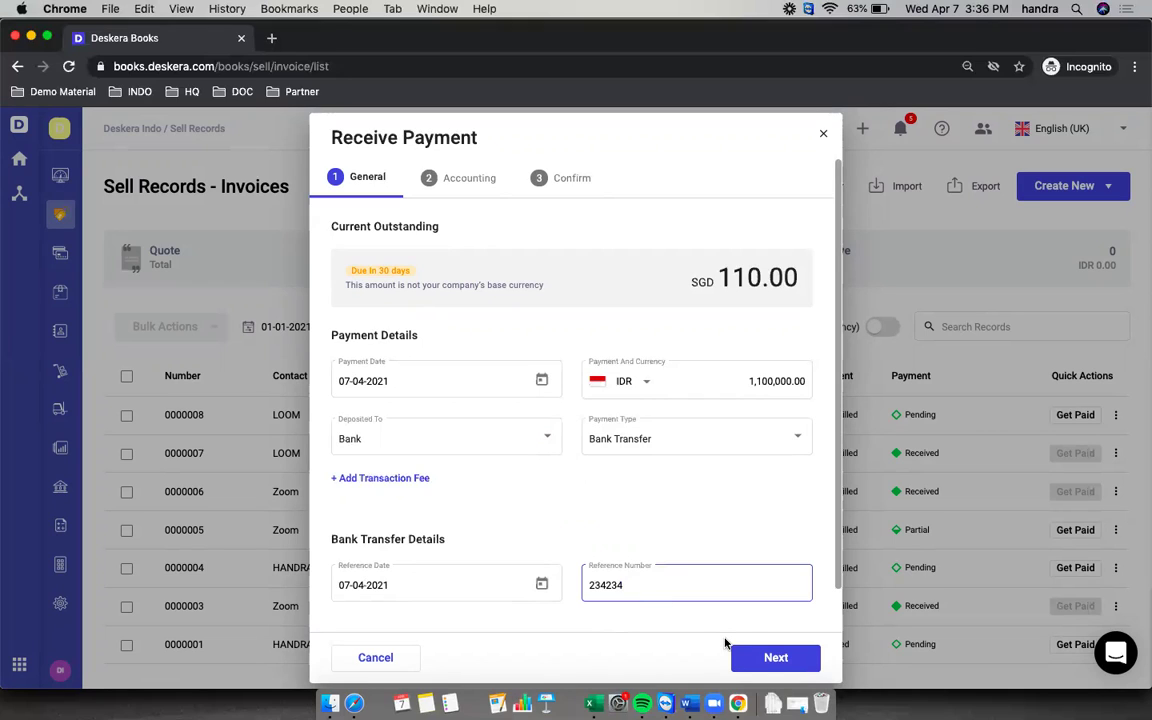
click(752, 658)
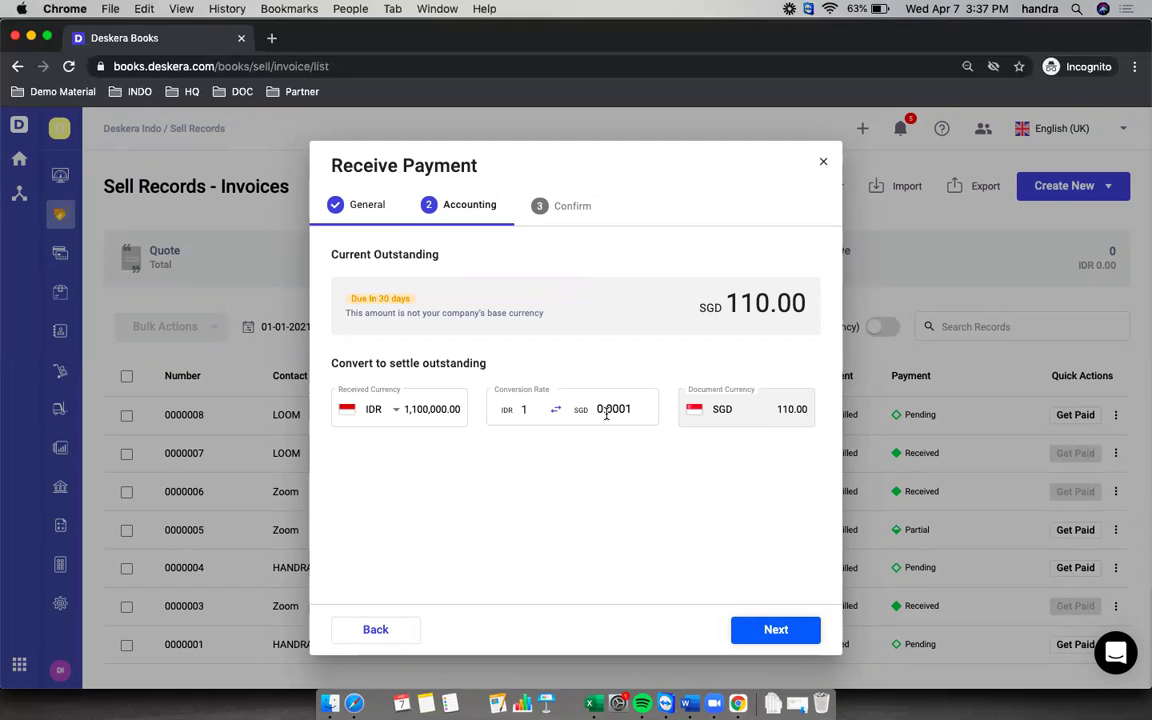
Switch to the Google Sheets transaction sheet and copy the Receive Payment row's inverse rate from cell E3.
key(super+Tab)
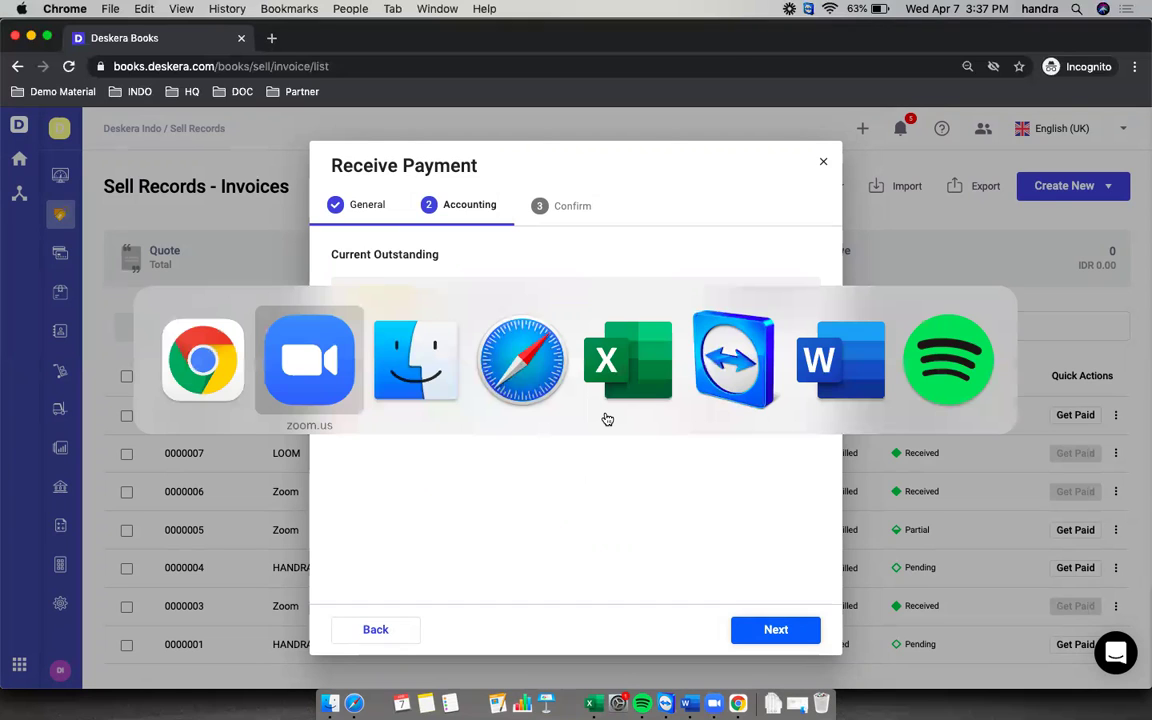
key(super+shift+Tab)
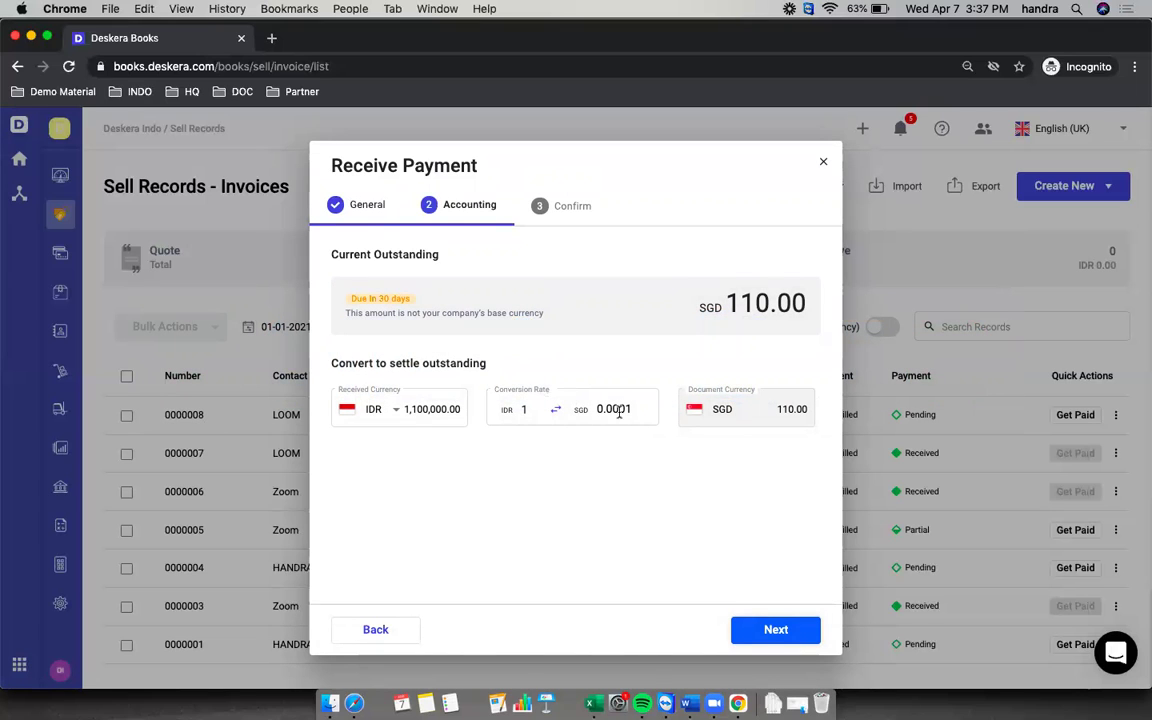
click(613, 408)
key(super+grave)
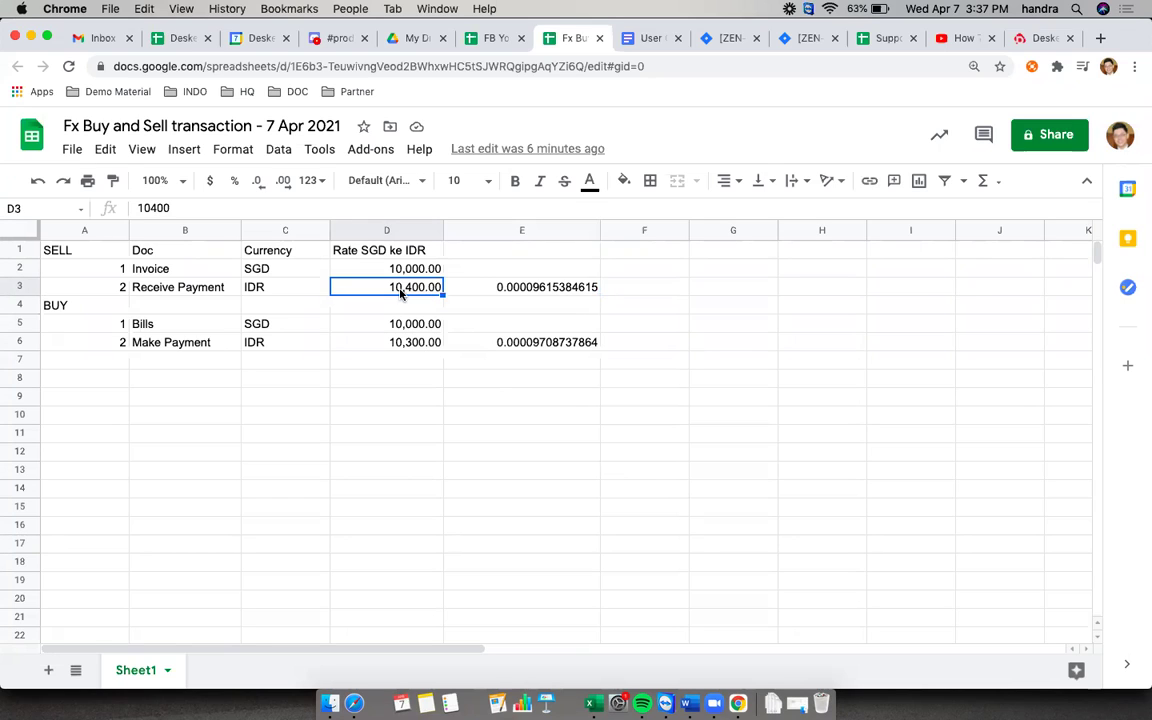
click(541, 291)
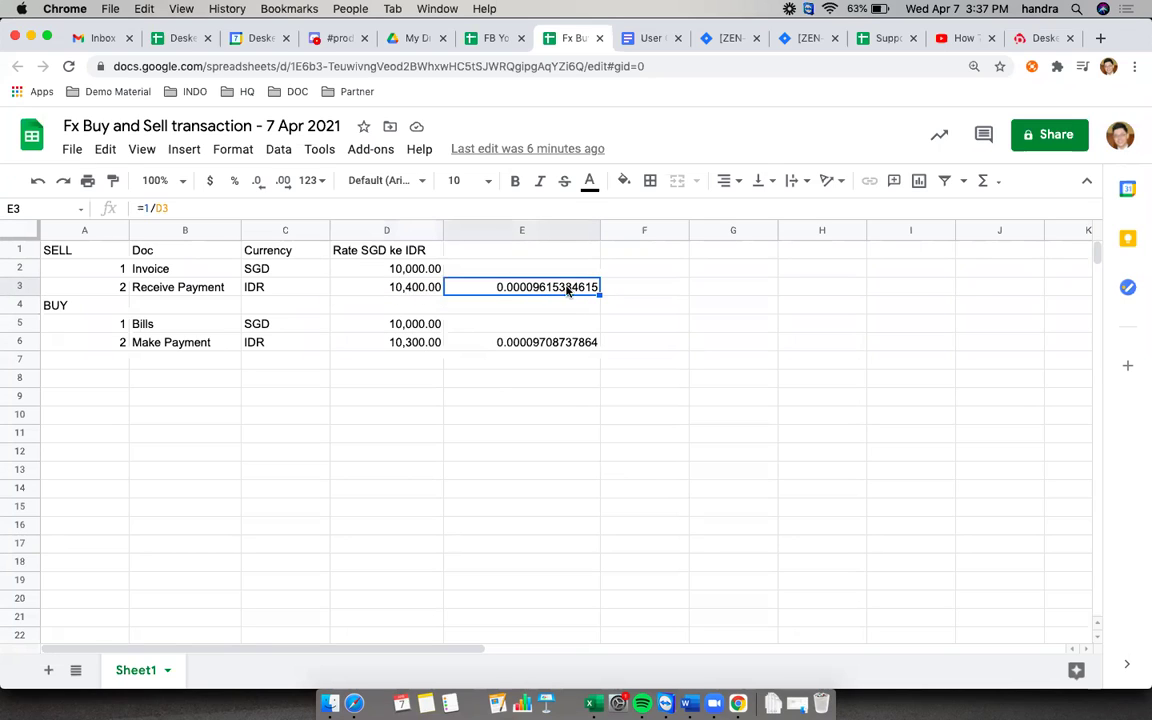
key(ctrl+c)
click(398, 286)
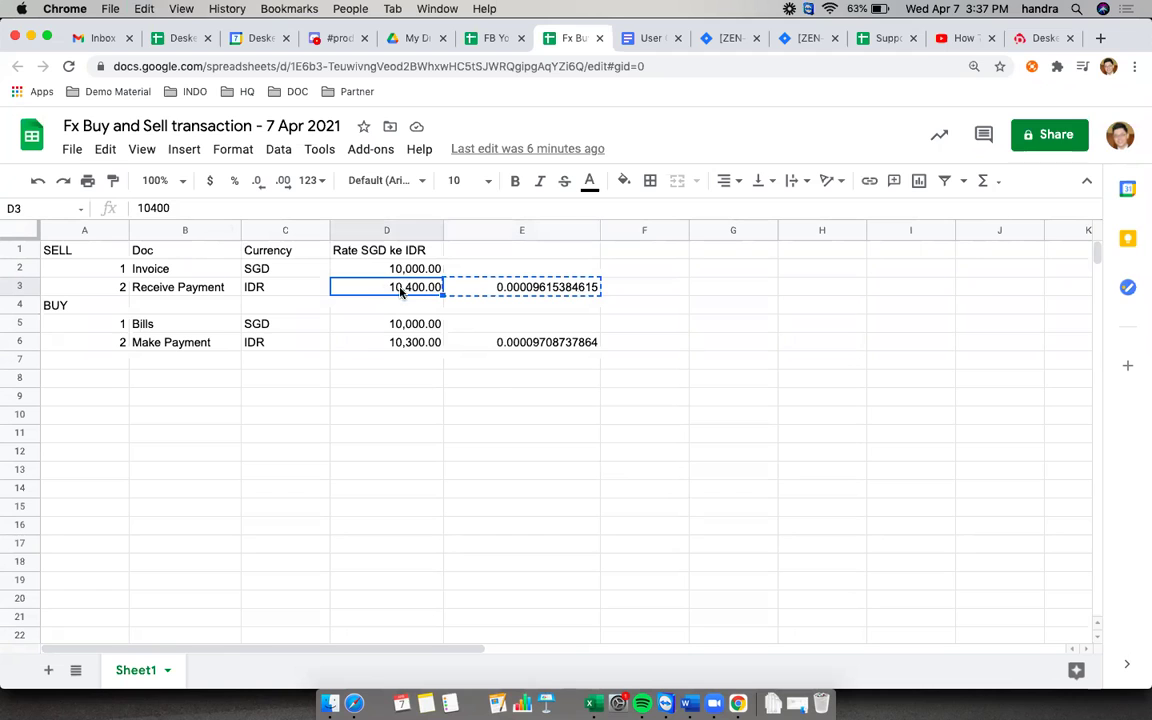
click(549, 293)
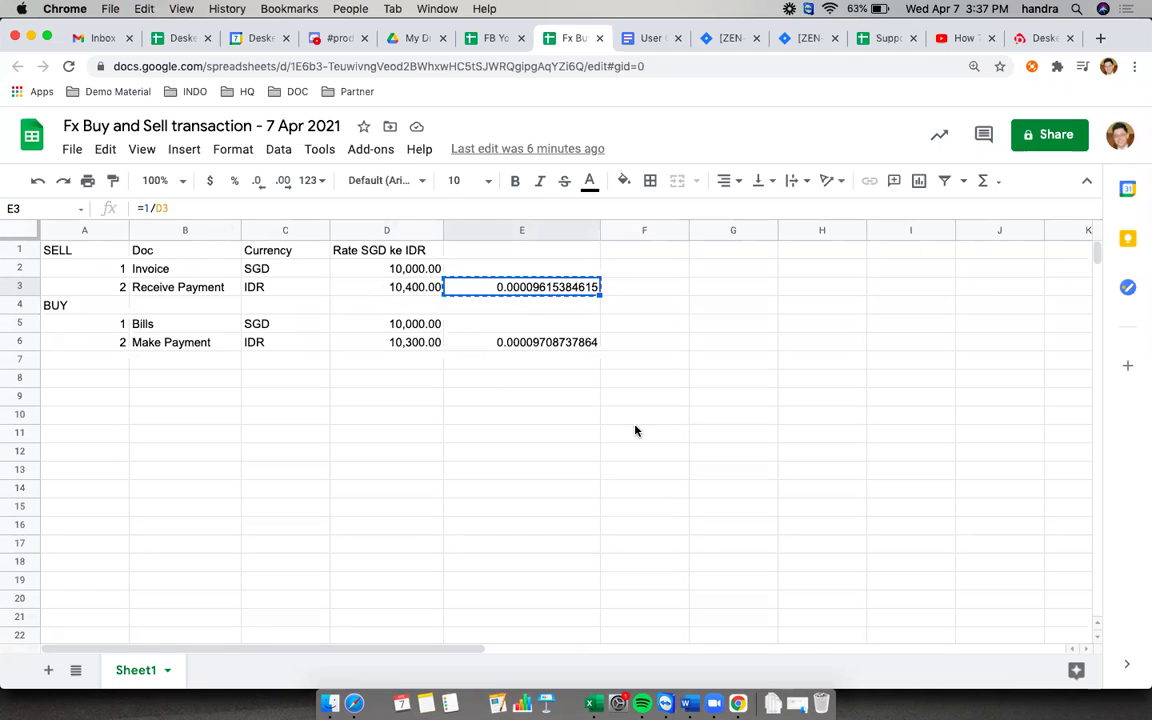
Return to Deskera Books and replace the payment's IDR-to-SGD conversion rate with the copied rate.
key(super+grave)
key(super+a)
key(super+v)
click(622, 517)
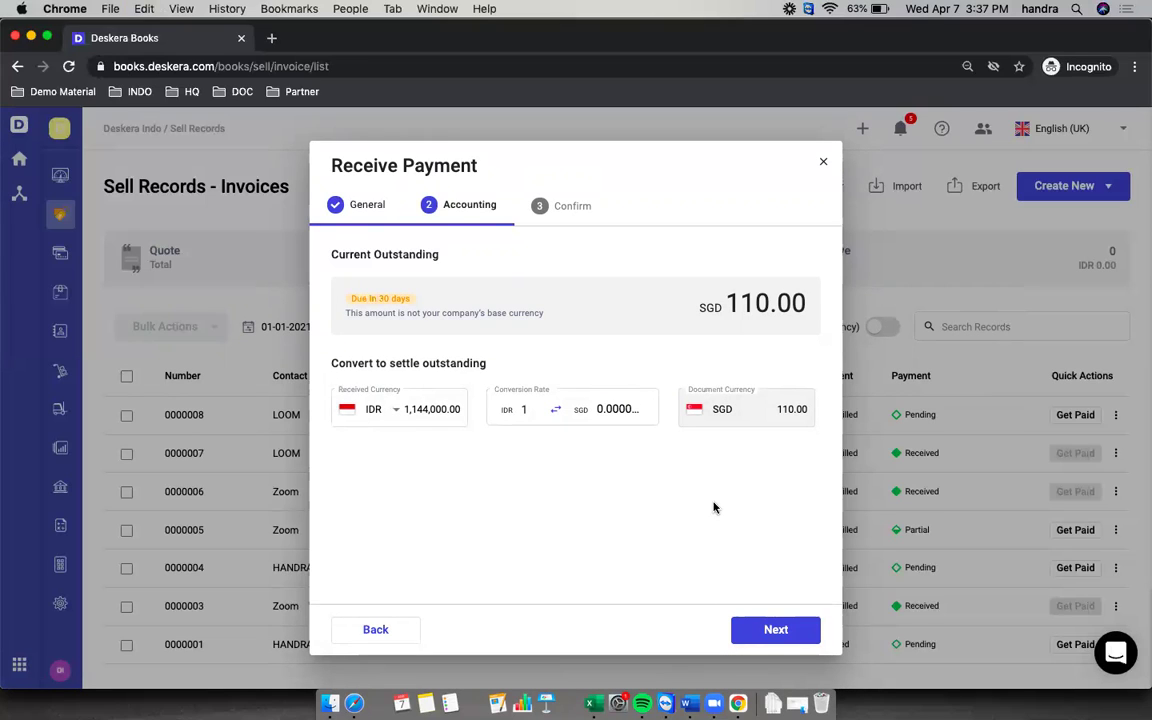
Confirm receipt of the LOOM invoice payment and close the payment record.
click(776, 630)
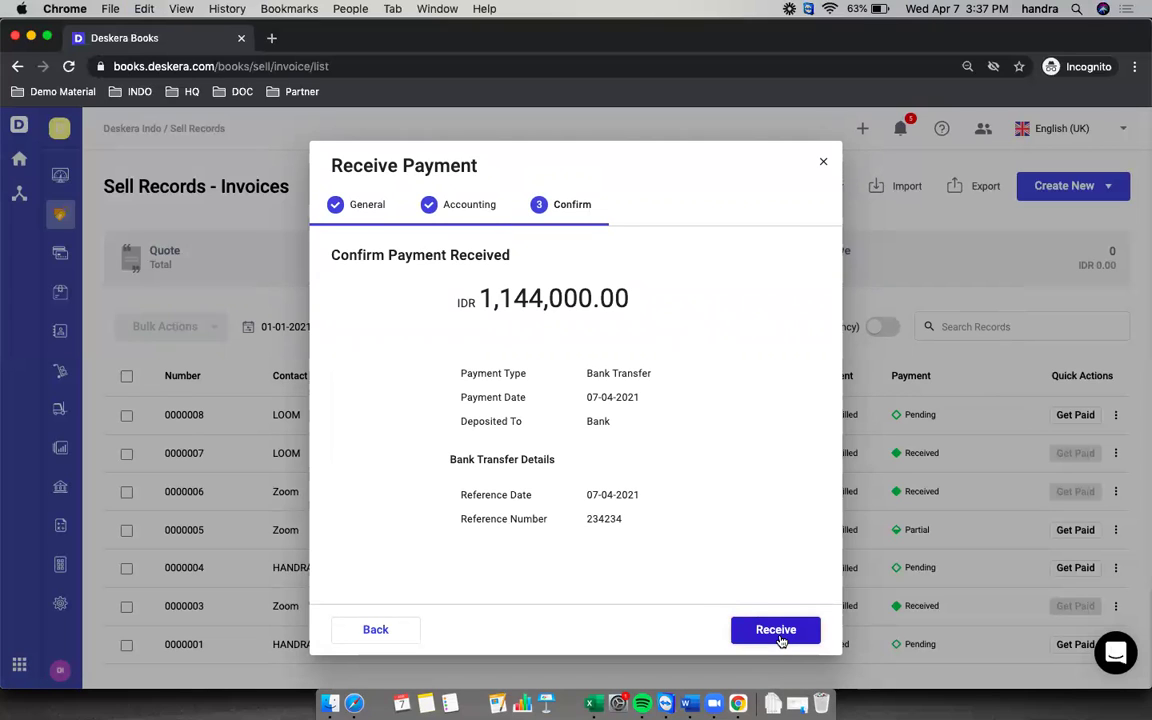
click(779, 632)
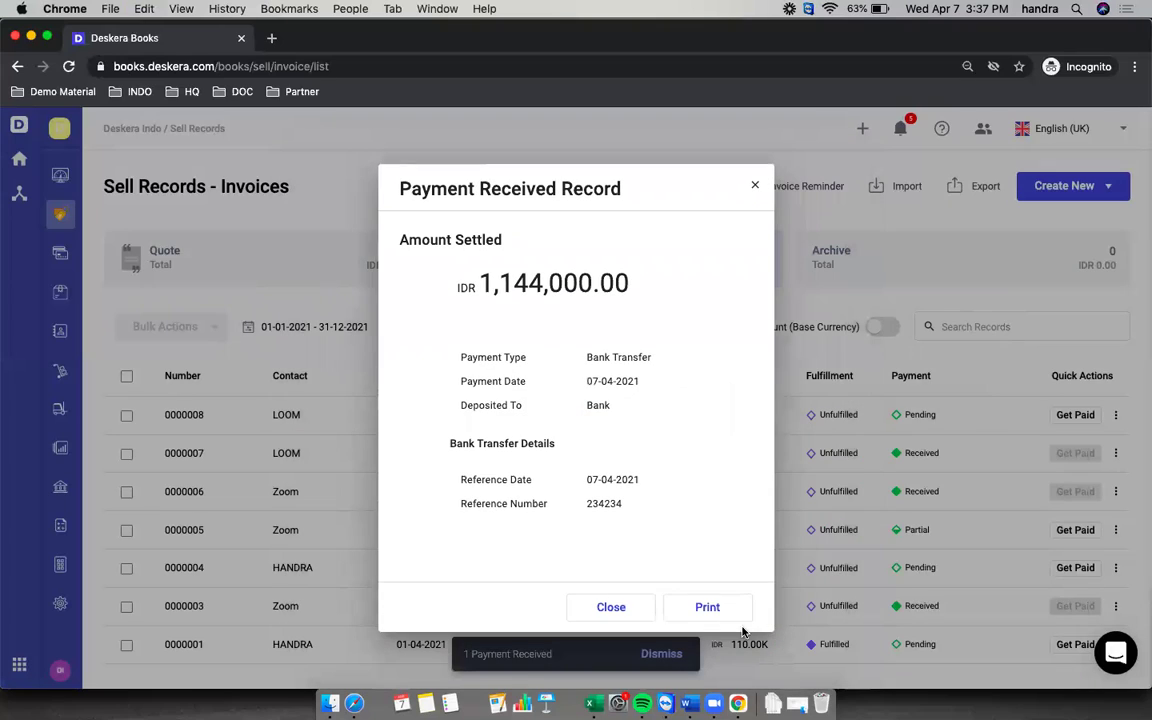
click(615, 608)
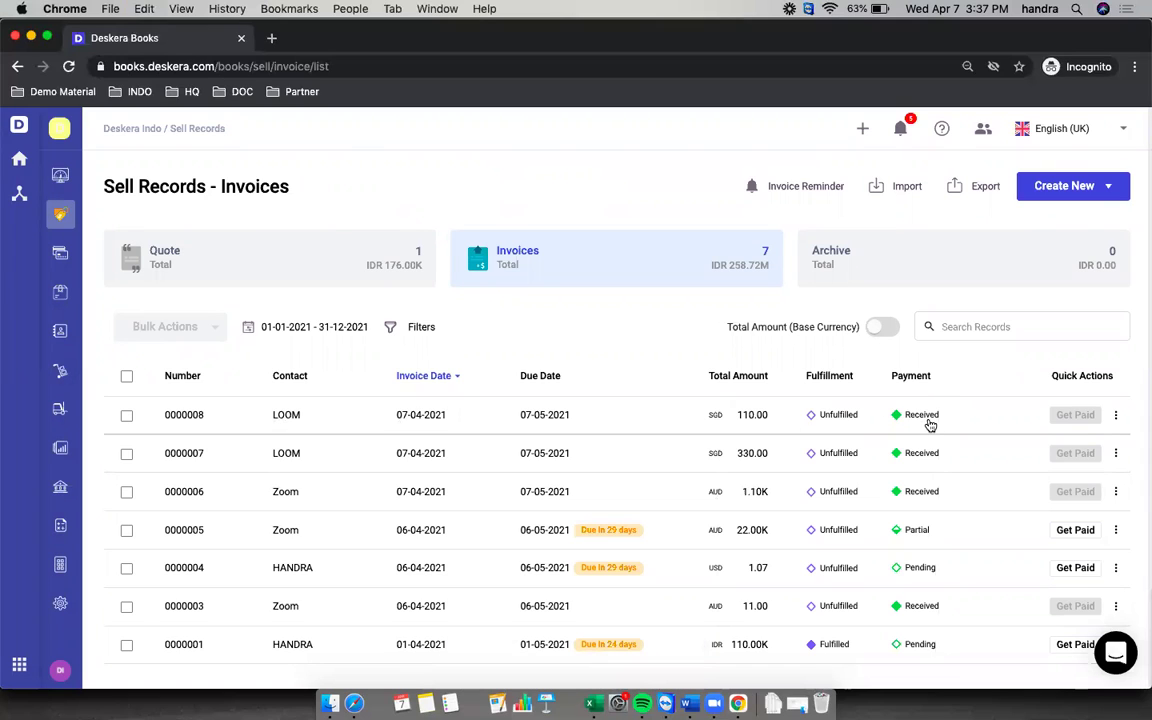
Examine the journal entries for the latest received payment and its sales invoice, including the foreign exchange gain/loss line.
click(61, 526)
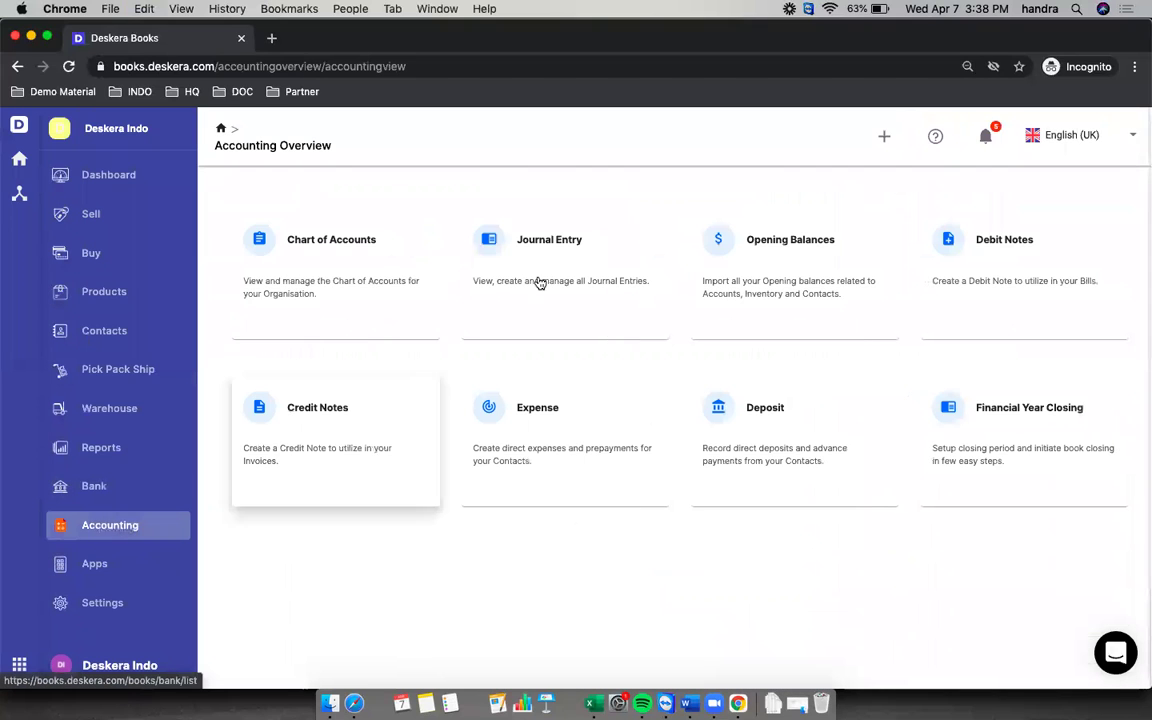
click(548, 267)
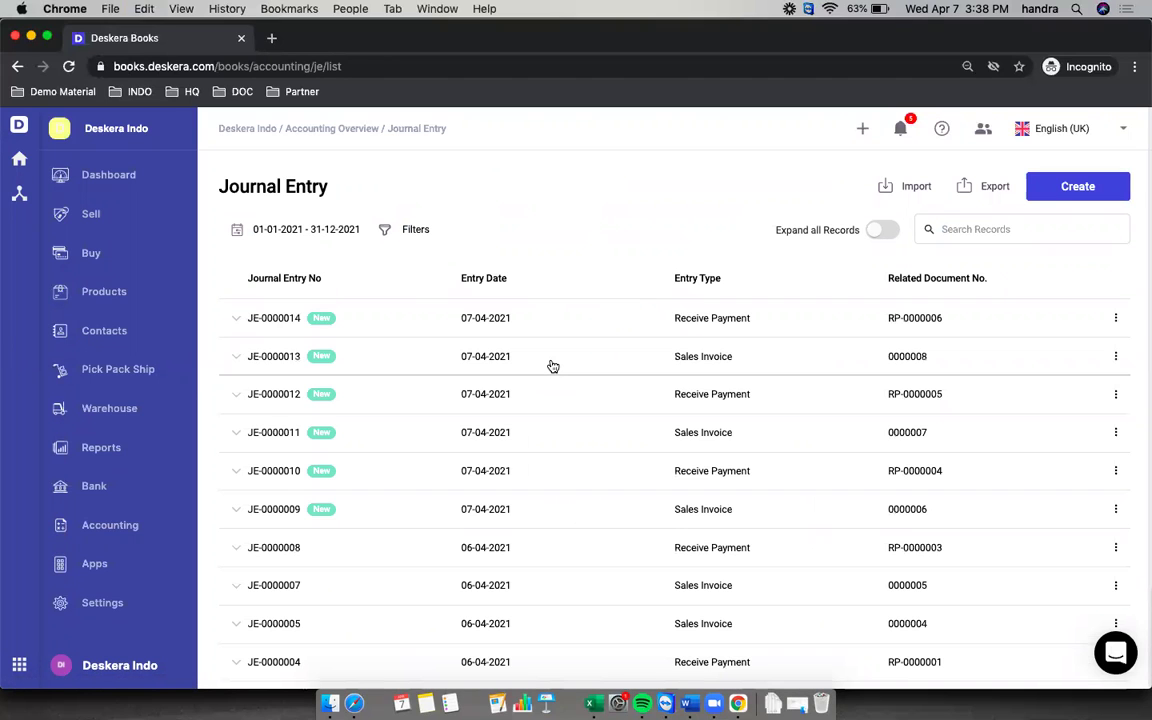
click(232, 322)
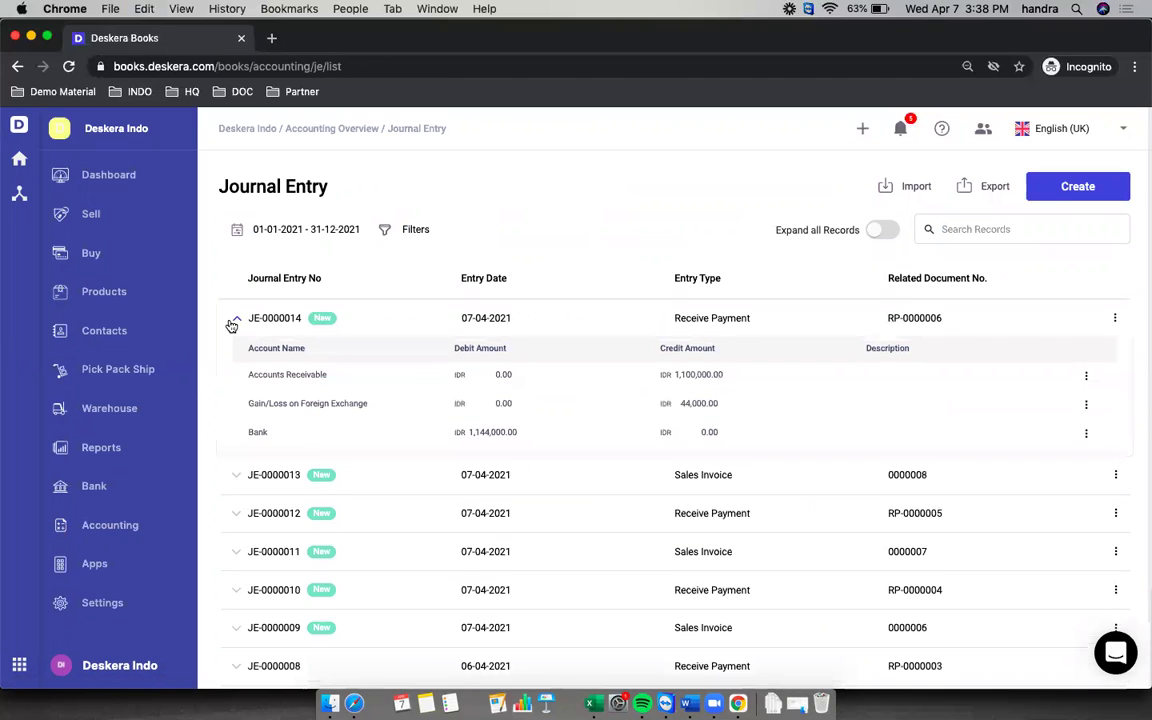
click(234, 476)
scroll(590, 412, down, 1)
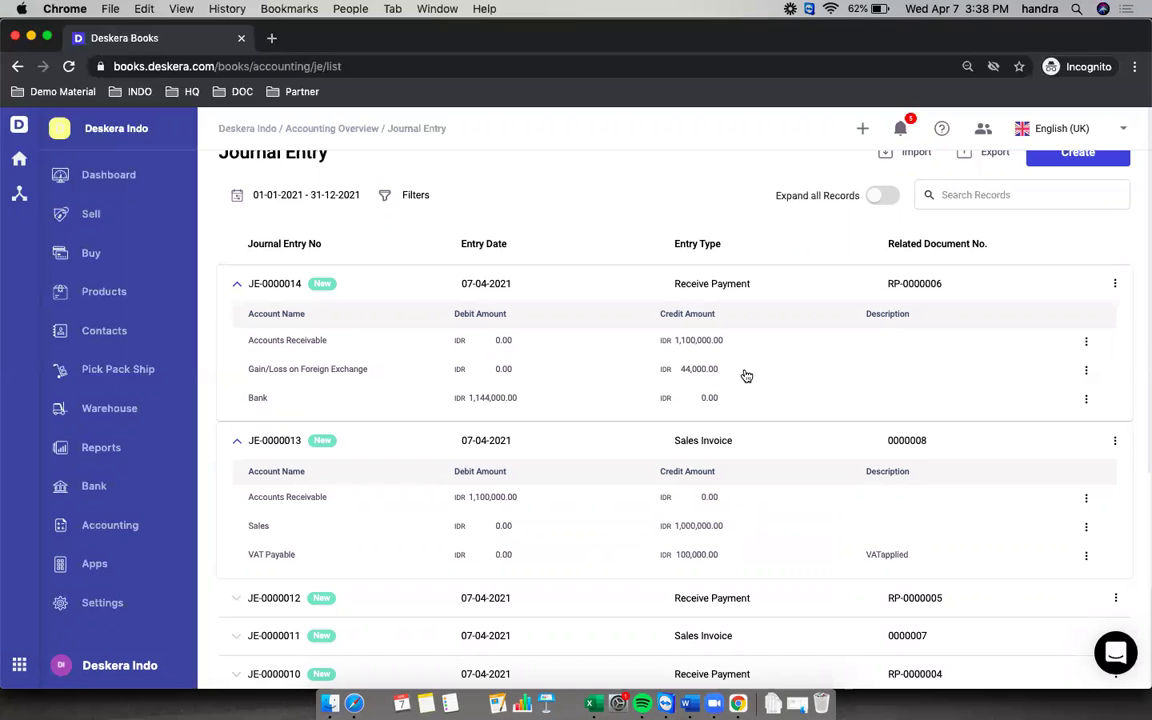
scroll(746, 548, down, 2)
scroll(720, 543, up, 2)
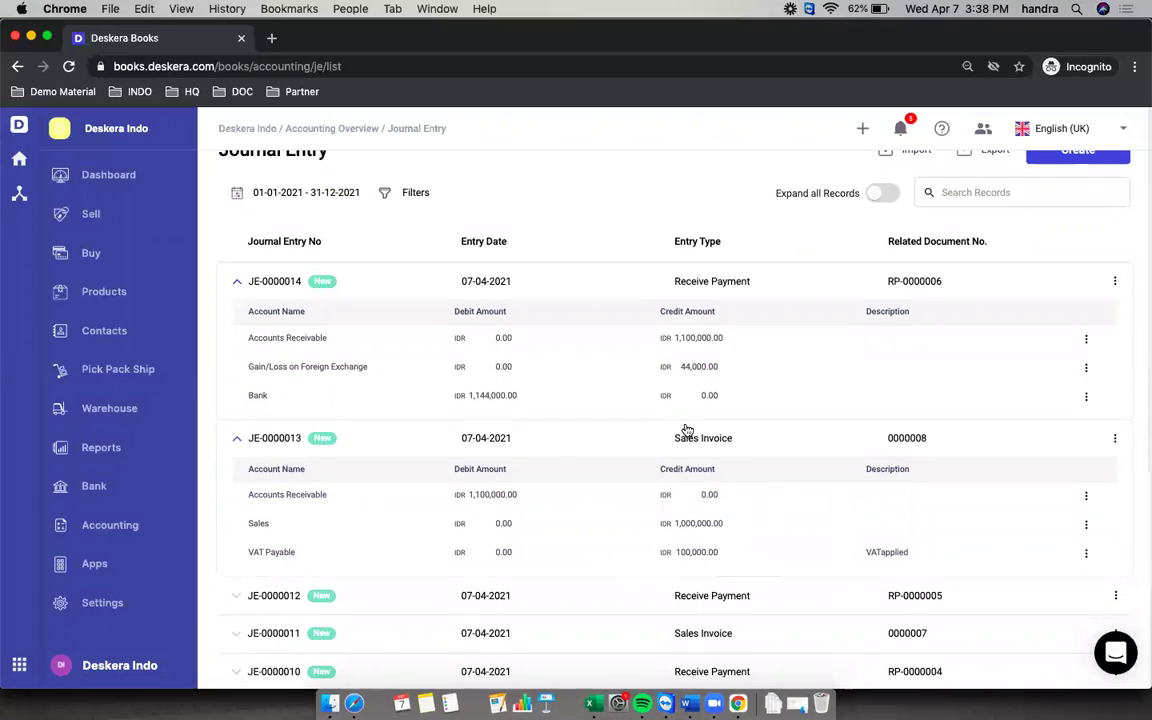
scroll(546, 484, up, 2)
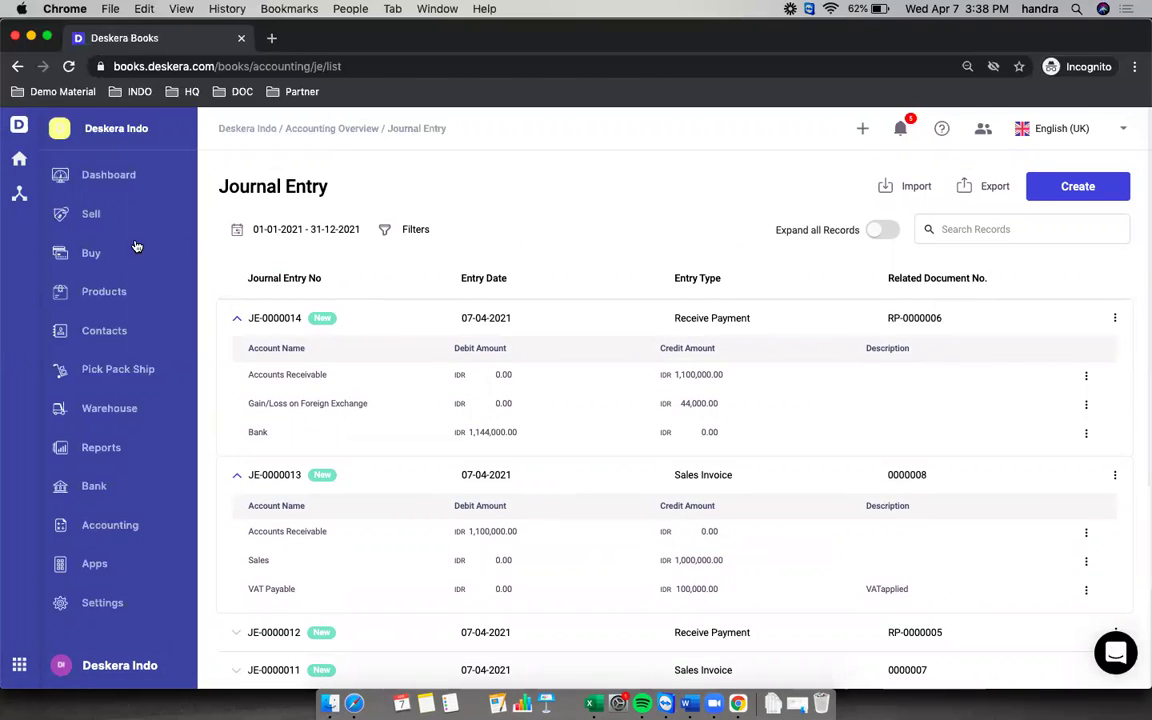
Create a new purchase bill with Zoom as the contact.
click(90, 256)
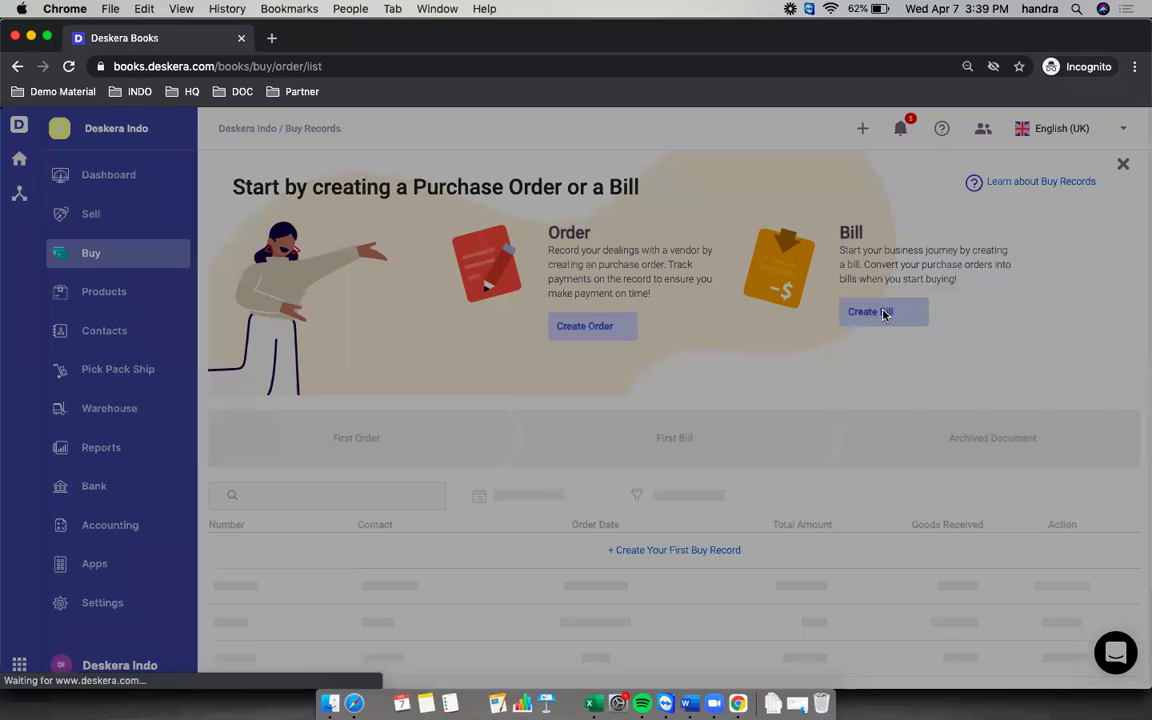
click(669, 378)
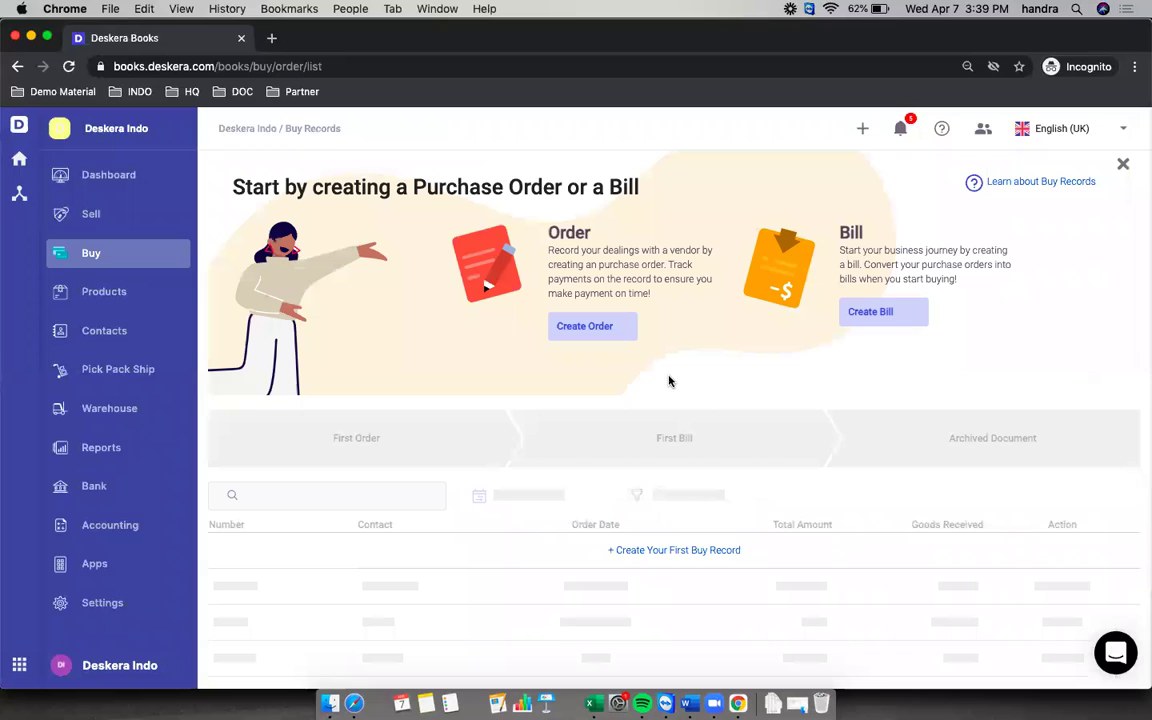
click(882, 314)
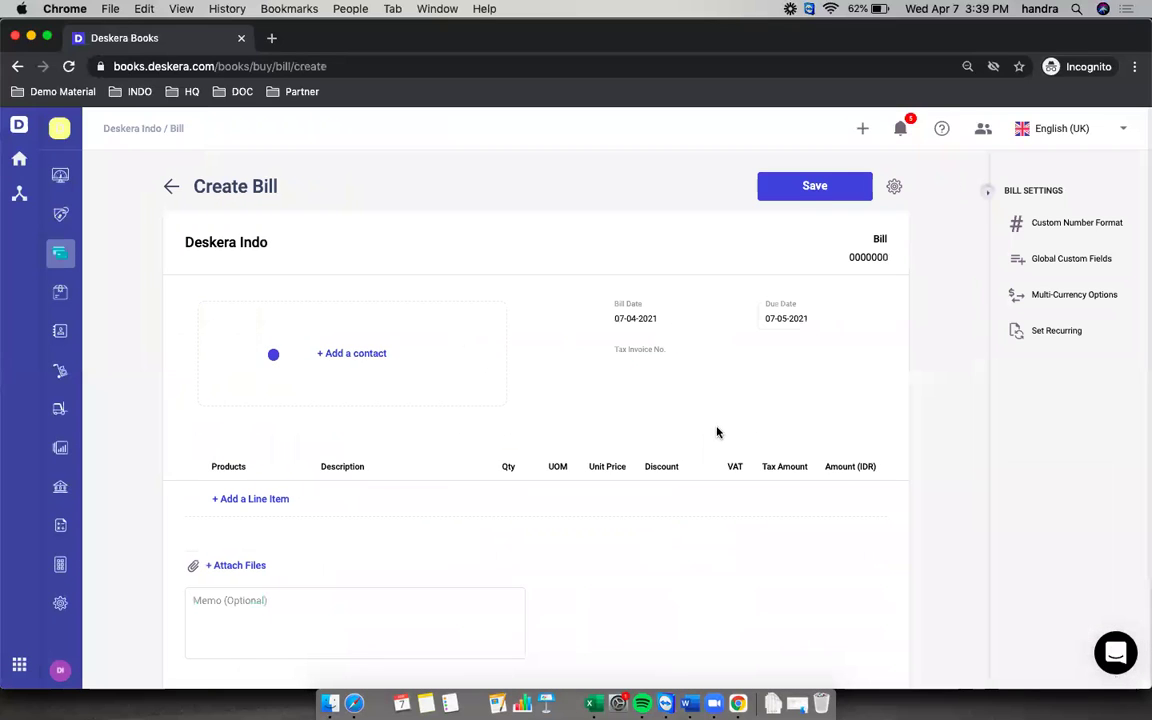
click(352, 357)
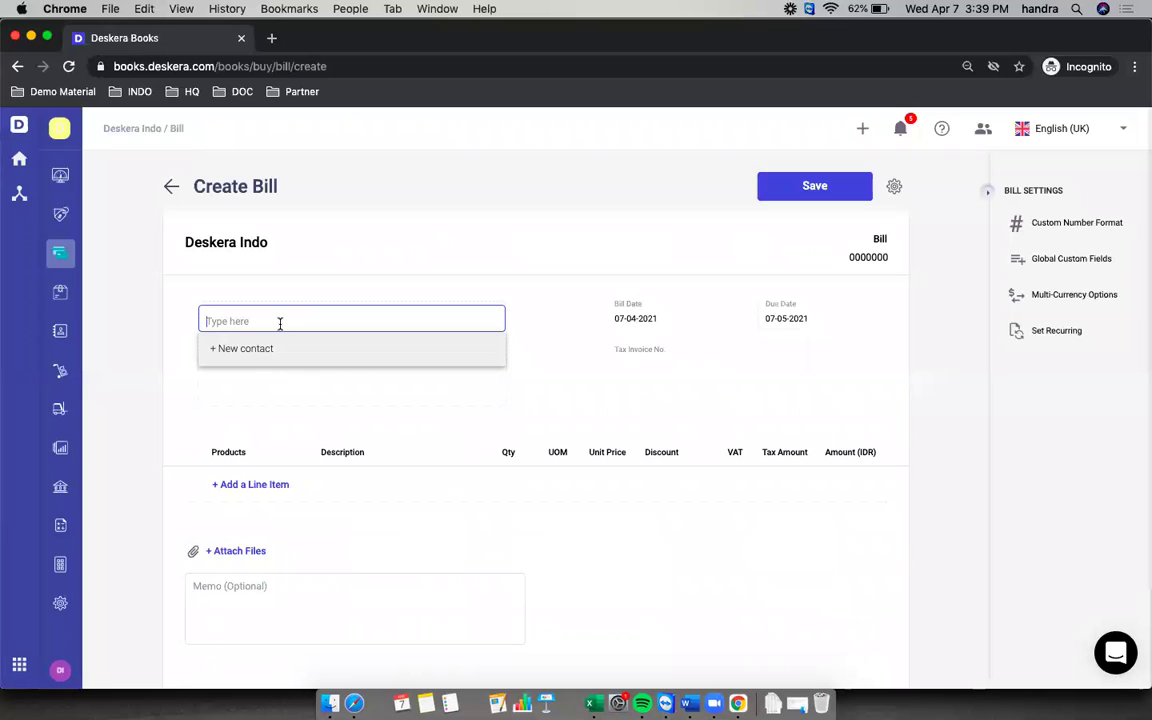
text(zoom)
click(281, 384)
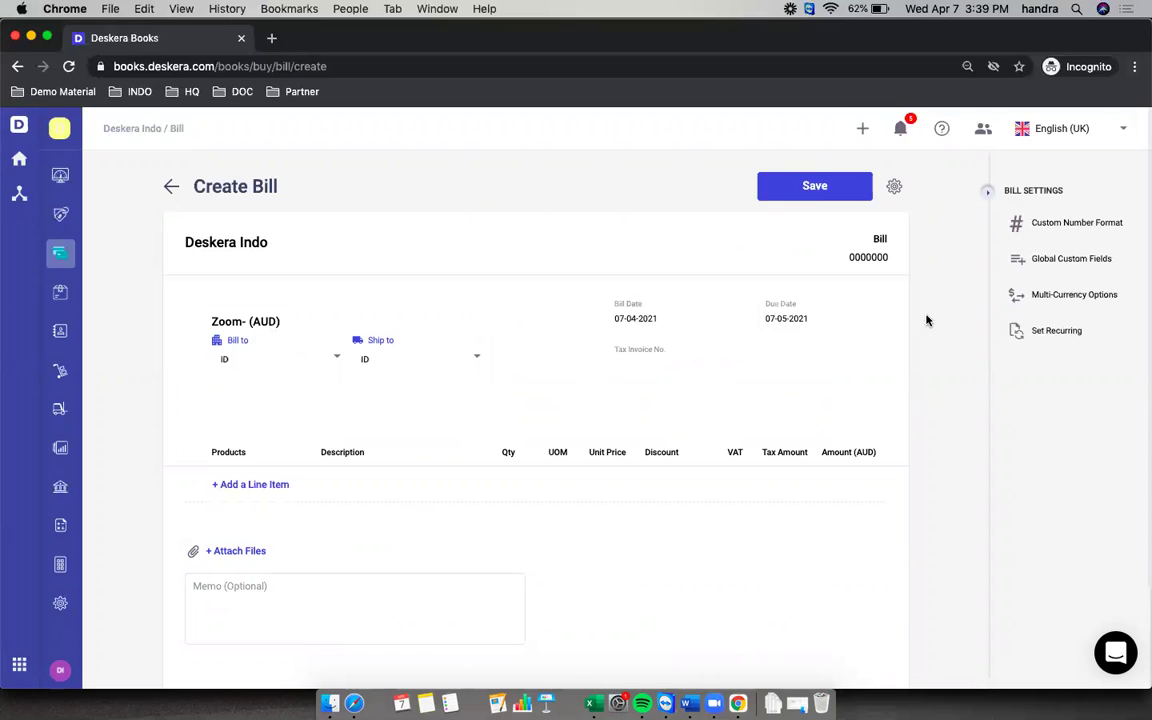
Set the Zoom bill's document currency to Singapore Dollar (SGD) with a conversion rate of 10000 IDR per SGD.
click(1046, 303)
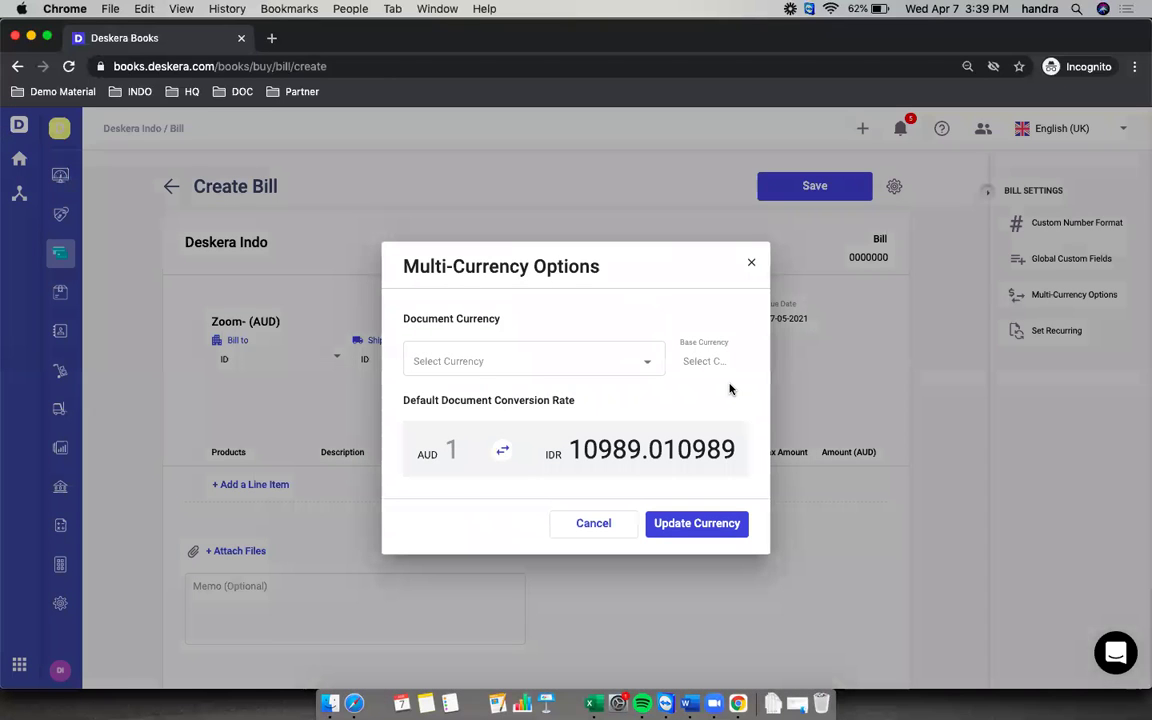
click(646, 365)
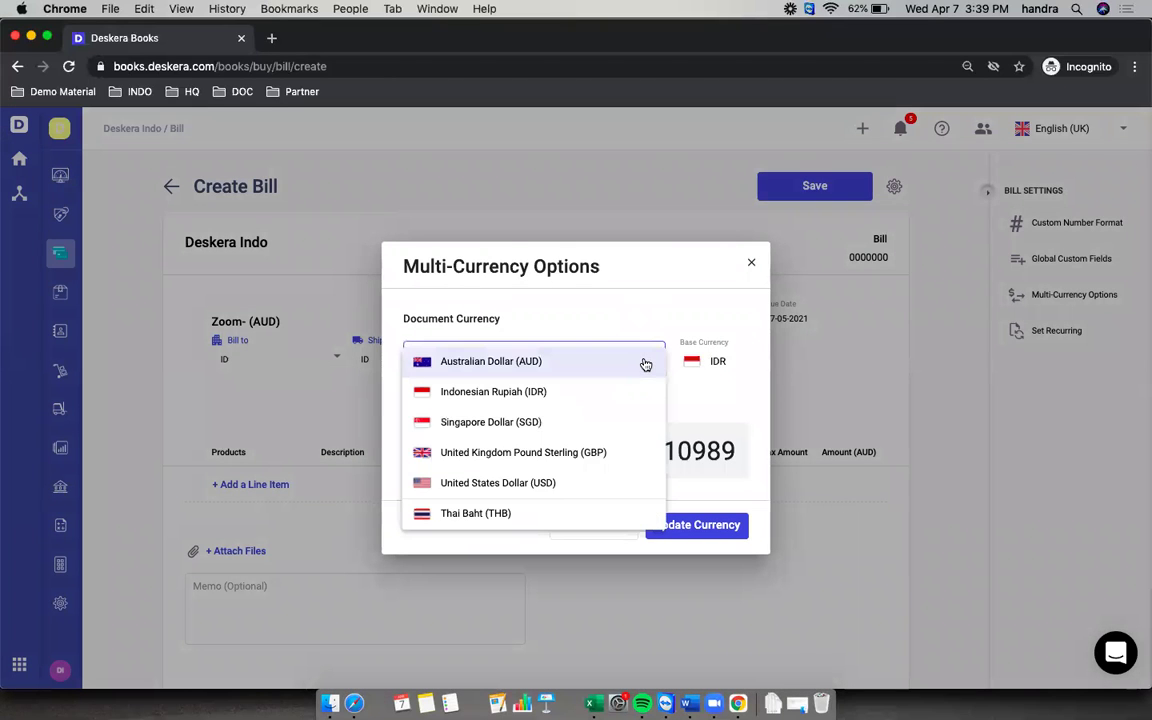
click(628, 420)
click(597, 453)
key(shift+End)
text(000)
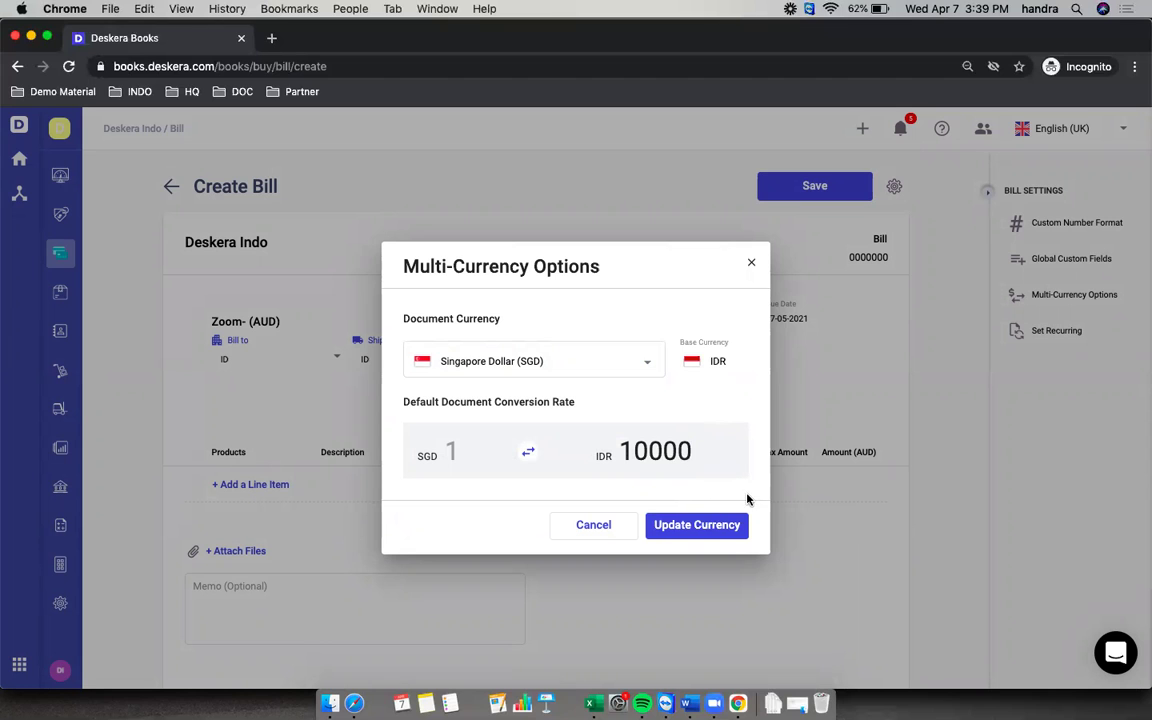
click(726, 528)
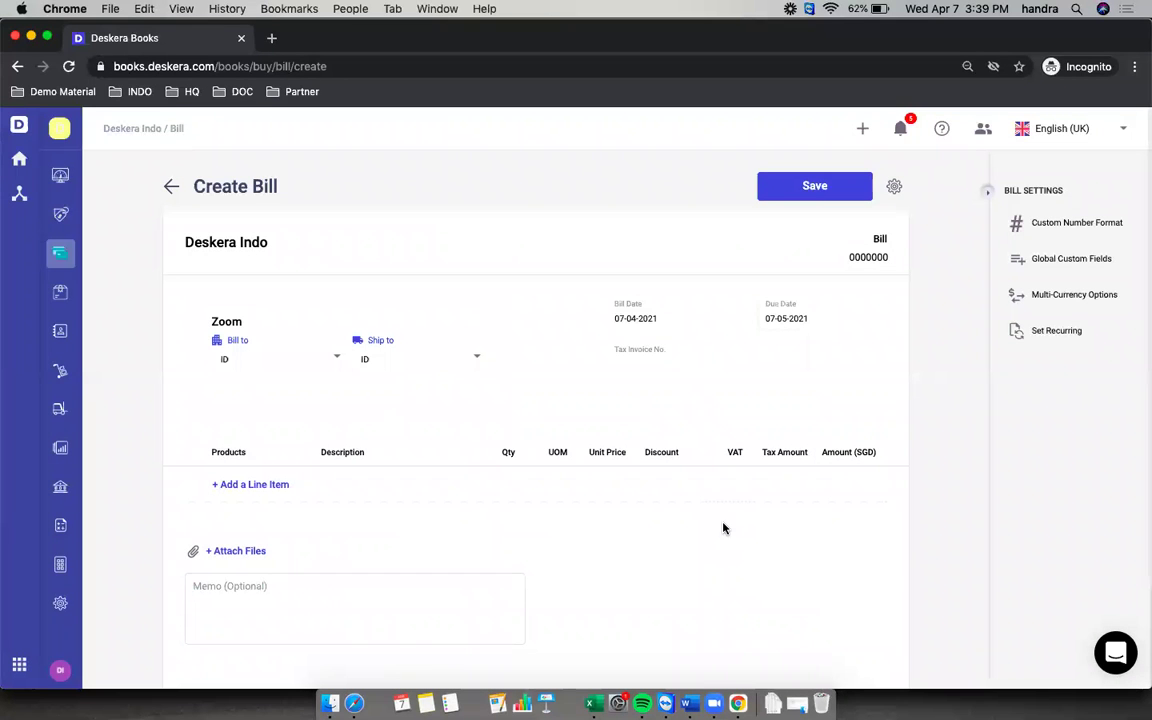
Add a line item for the product JASA to the bill with a unit price of 100.
scroll(428, 525, down, 1)
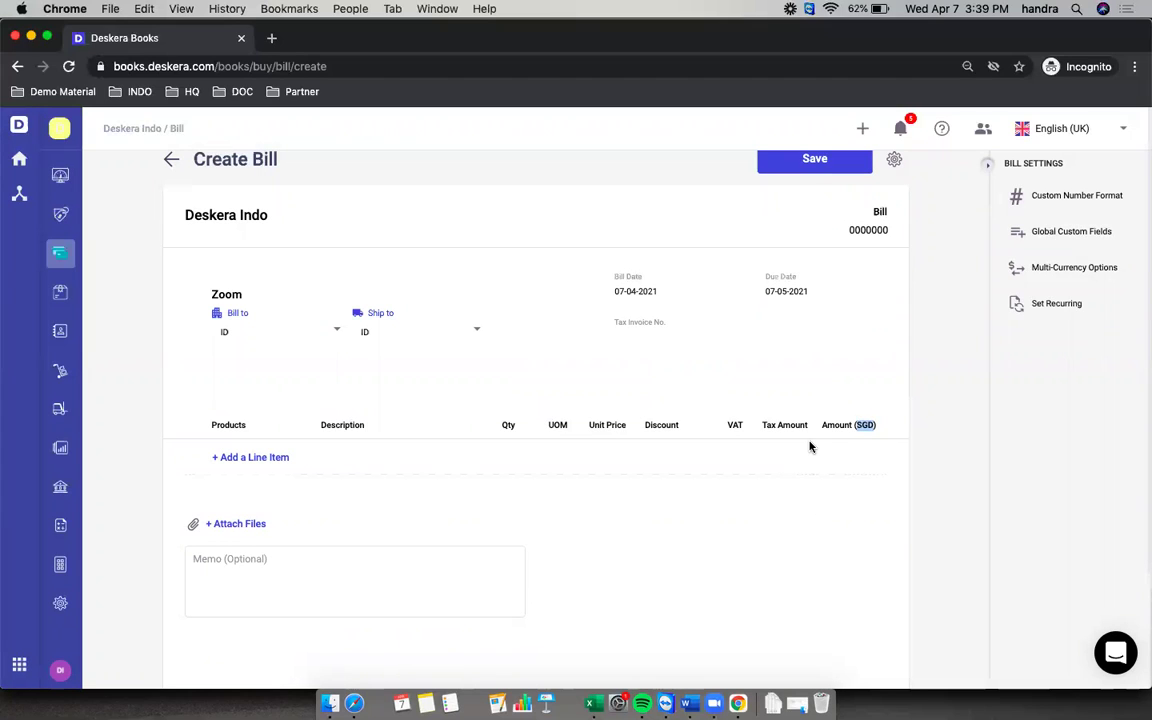
click(262, 457)
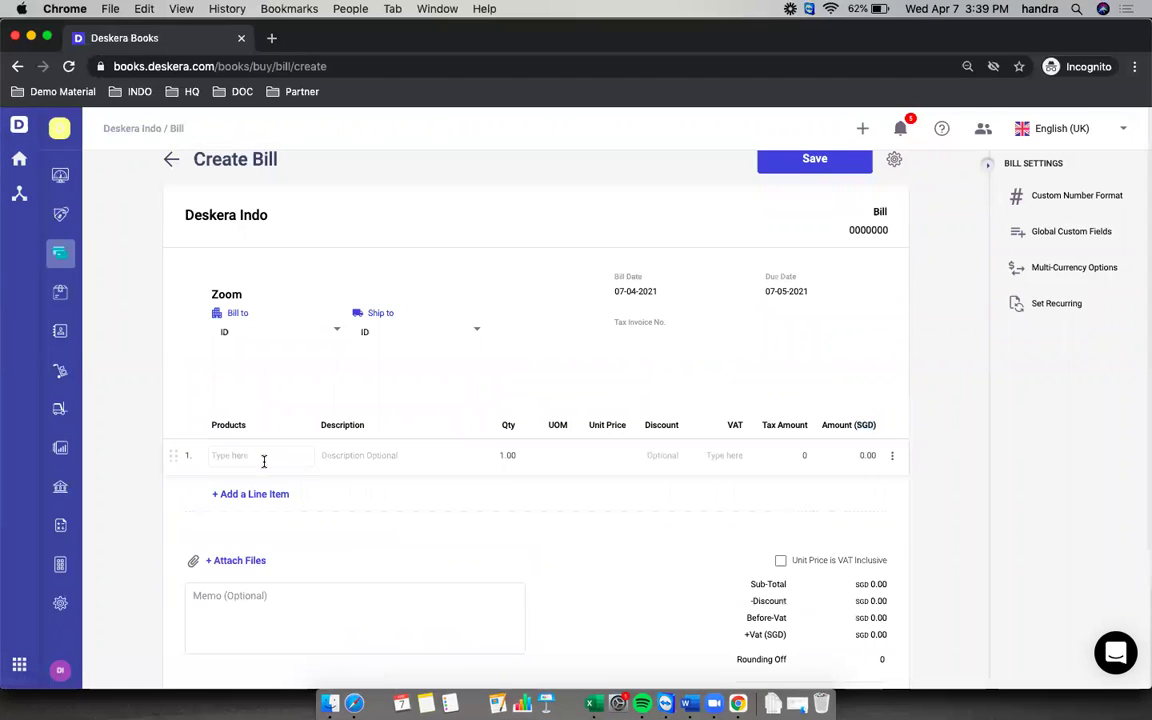
text(jasa)
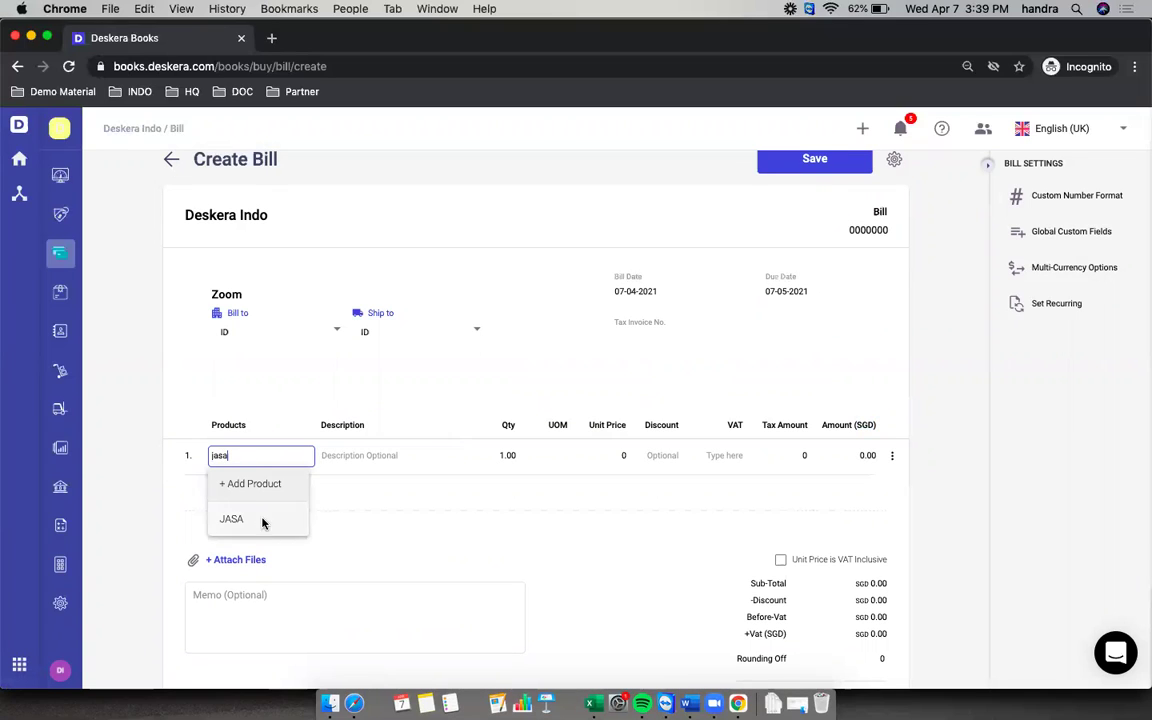
click(262, 520)
click(507, 479)
click(607, 455)
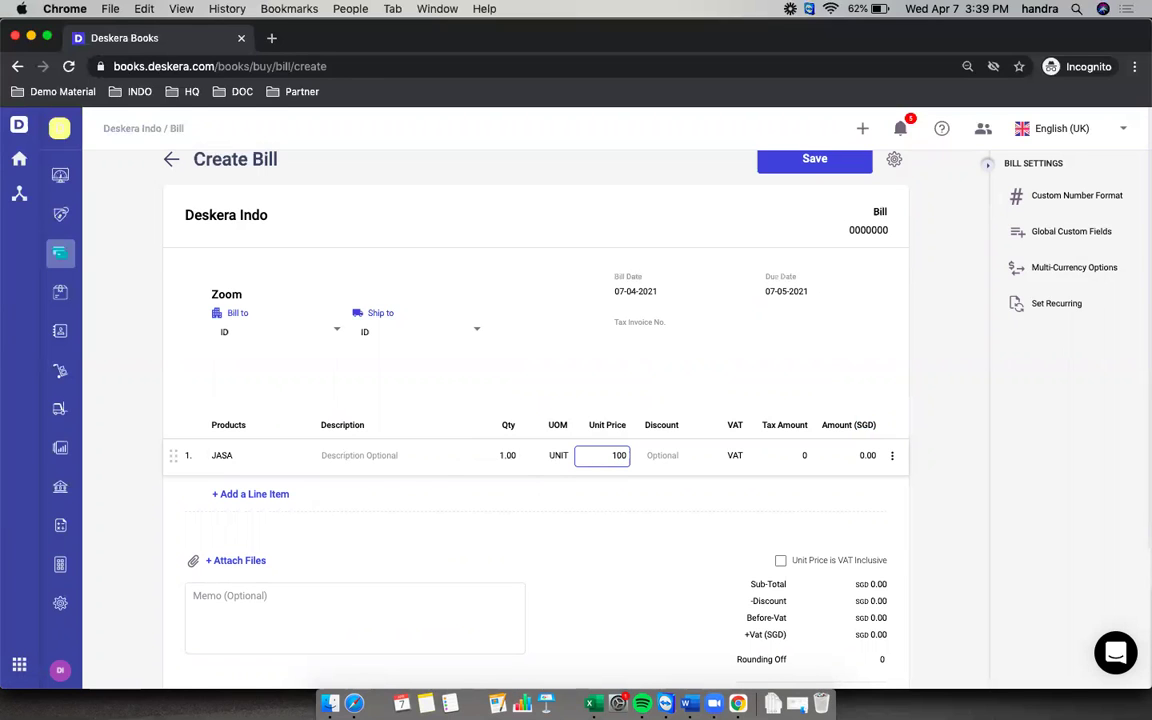
click(660, 531)
Review the bill's totals and multi-currency conversion rate, and save the bill.
scroll(660, 531, down, 3)
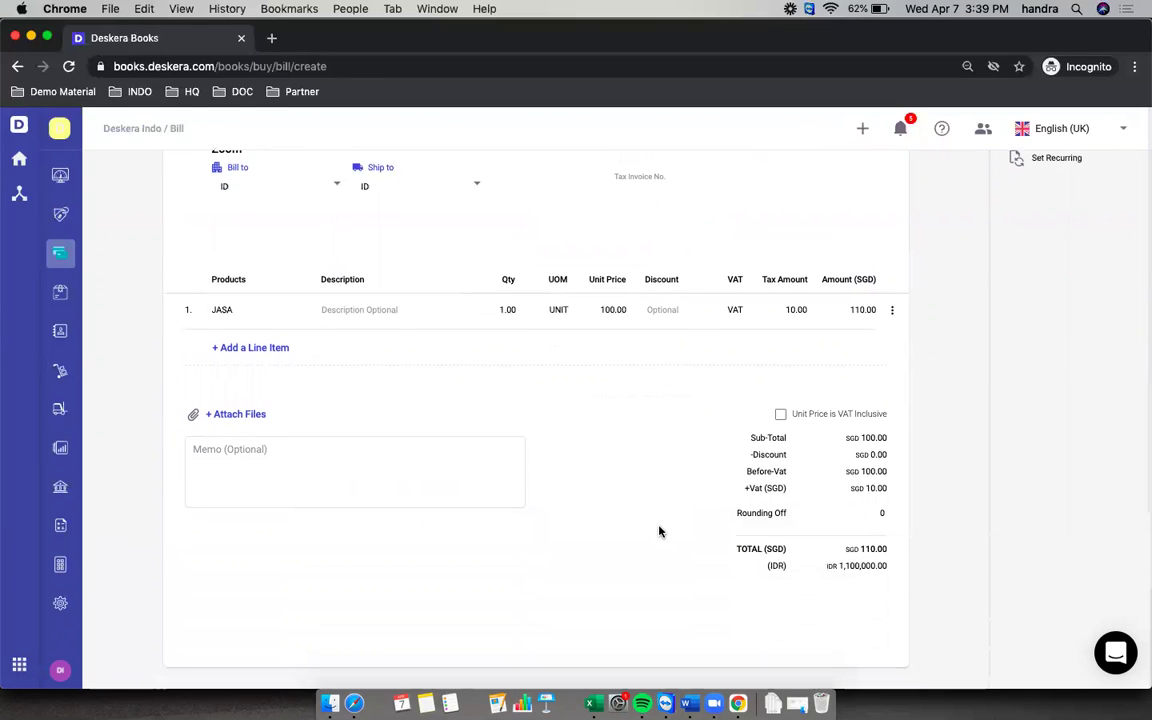
scroll(659, 531, up, 3)
scroll(659, 531, down, 1)
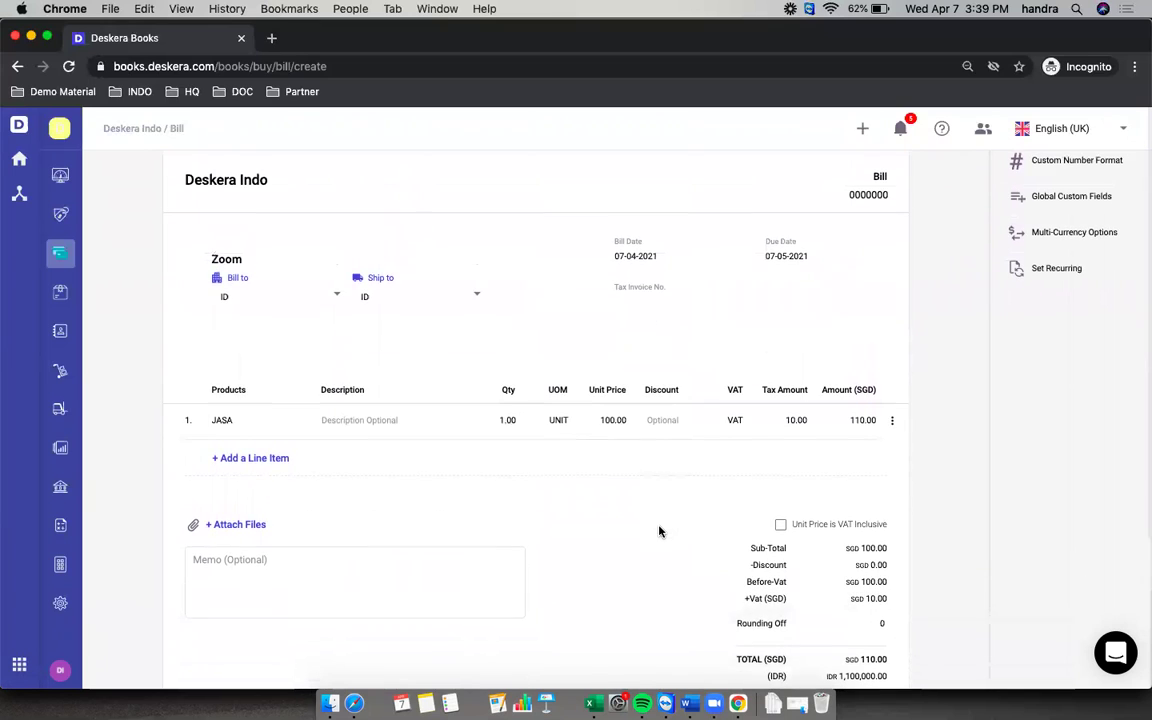
scroll(581, 460, up, 1)
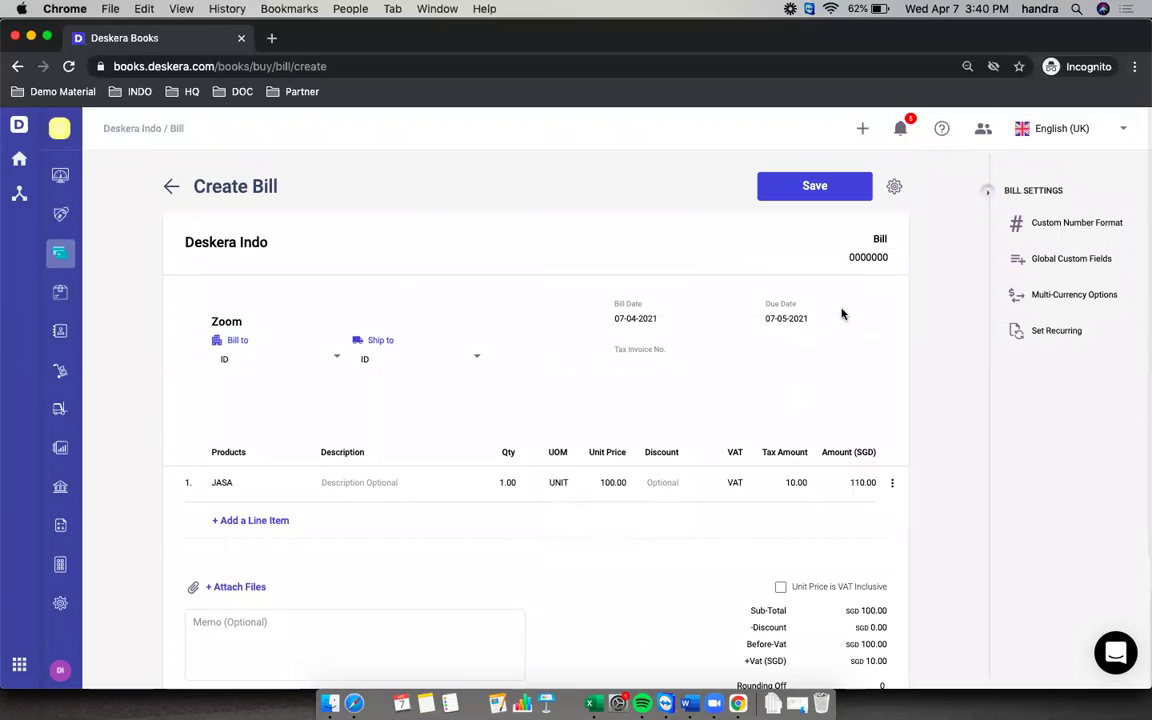
scroll(733, 430, down, 1)
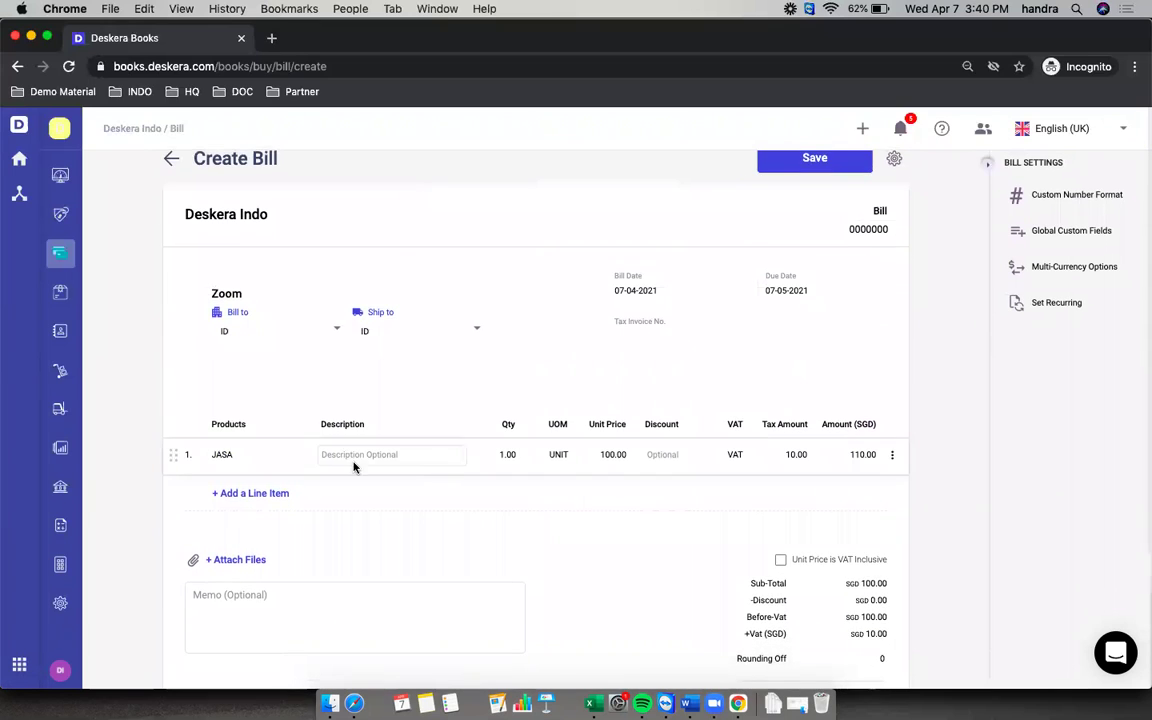
scroll(710, 453, up, 1)
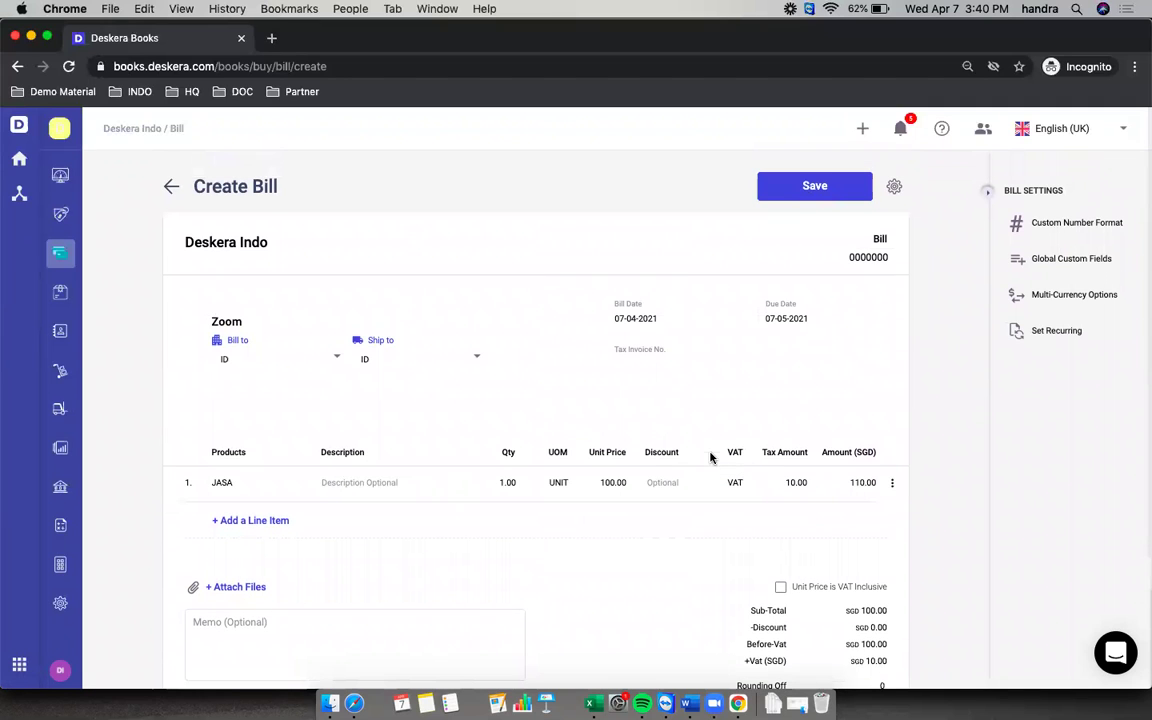
click(1079, 298)
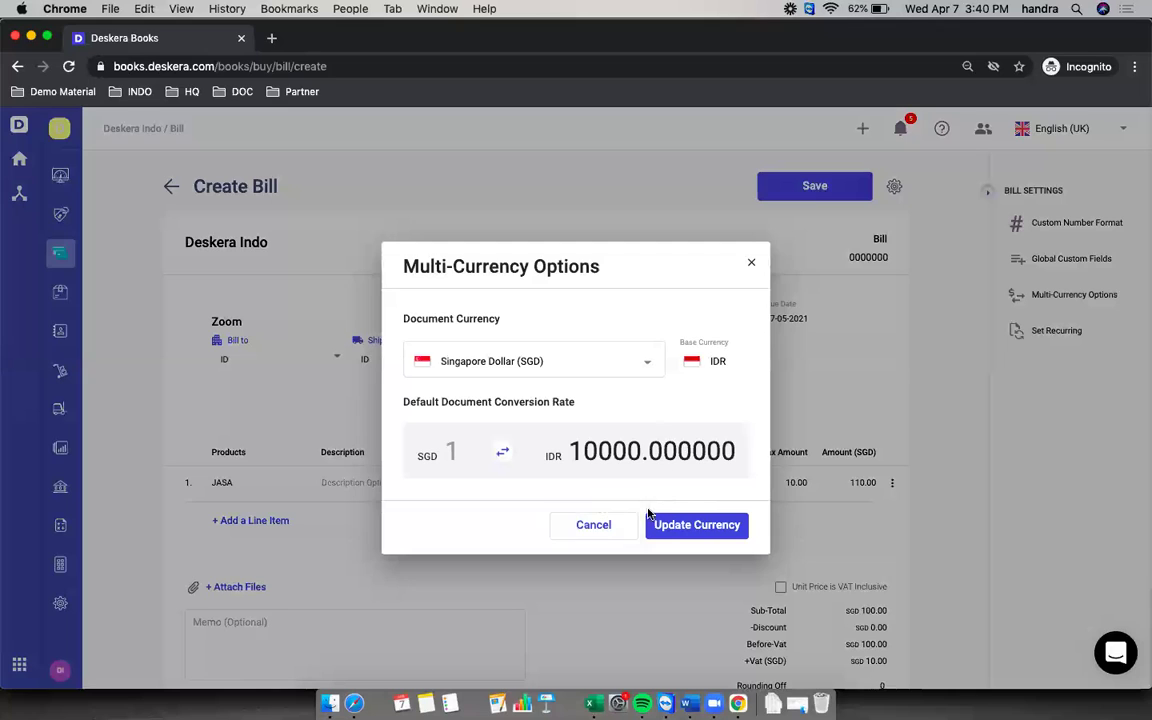
click(751, 263)
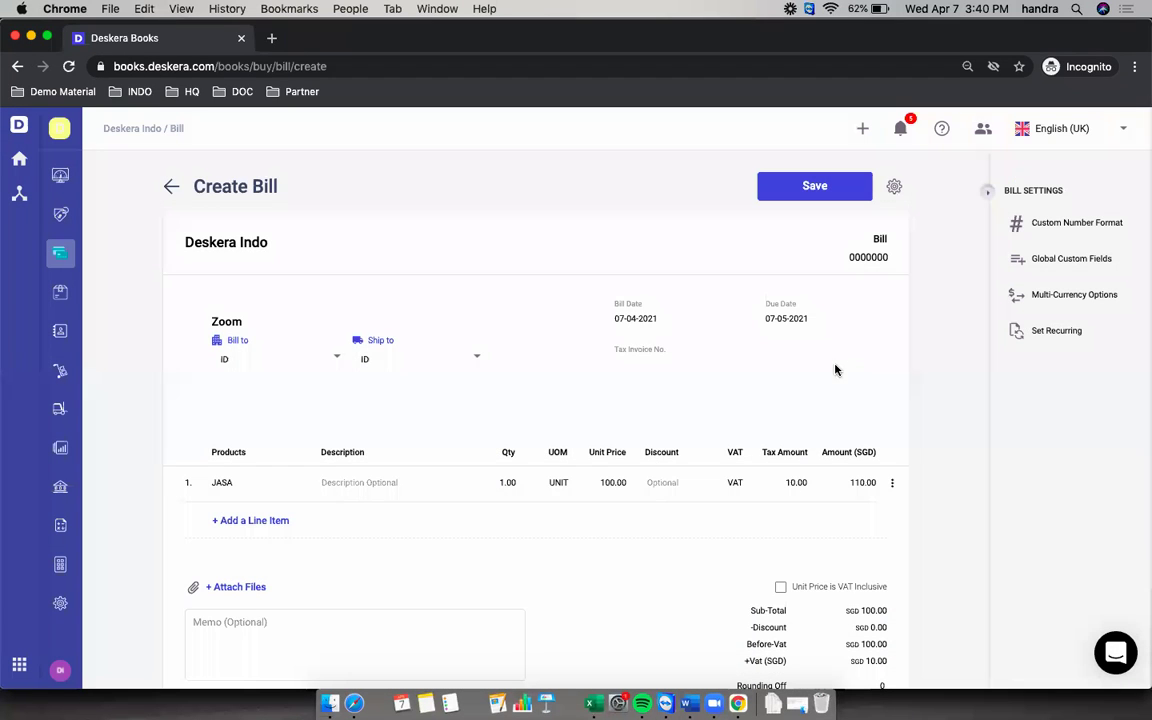
click(815, 187)
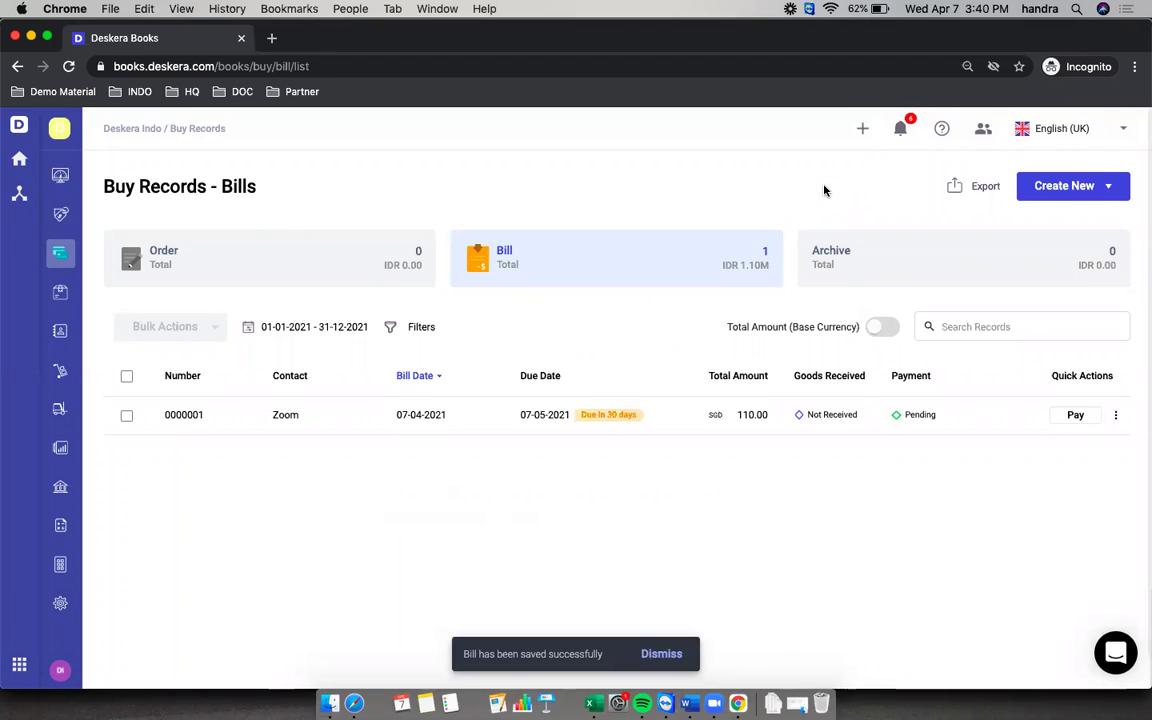
Switch to the Google Sheets plan, check the BUY section's Bills and Make Payment rows, and return to Deskera Books.
key(super+grave)
click(163, 331)
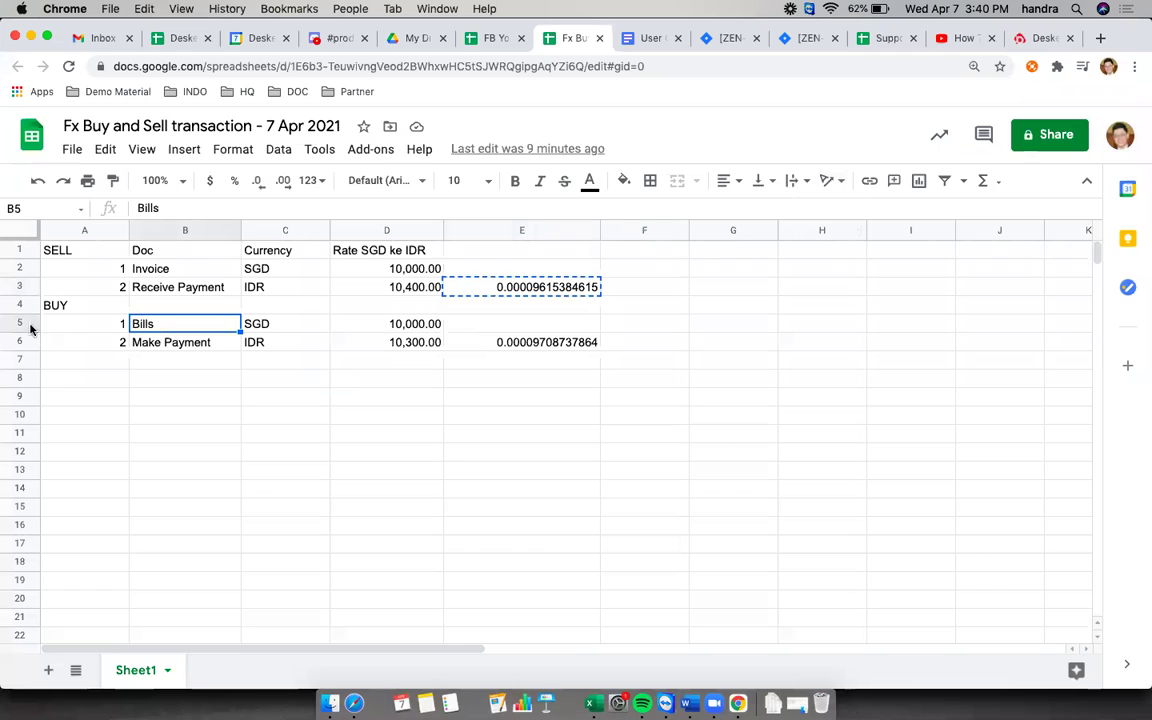
click(18, 326)
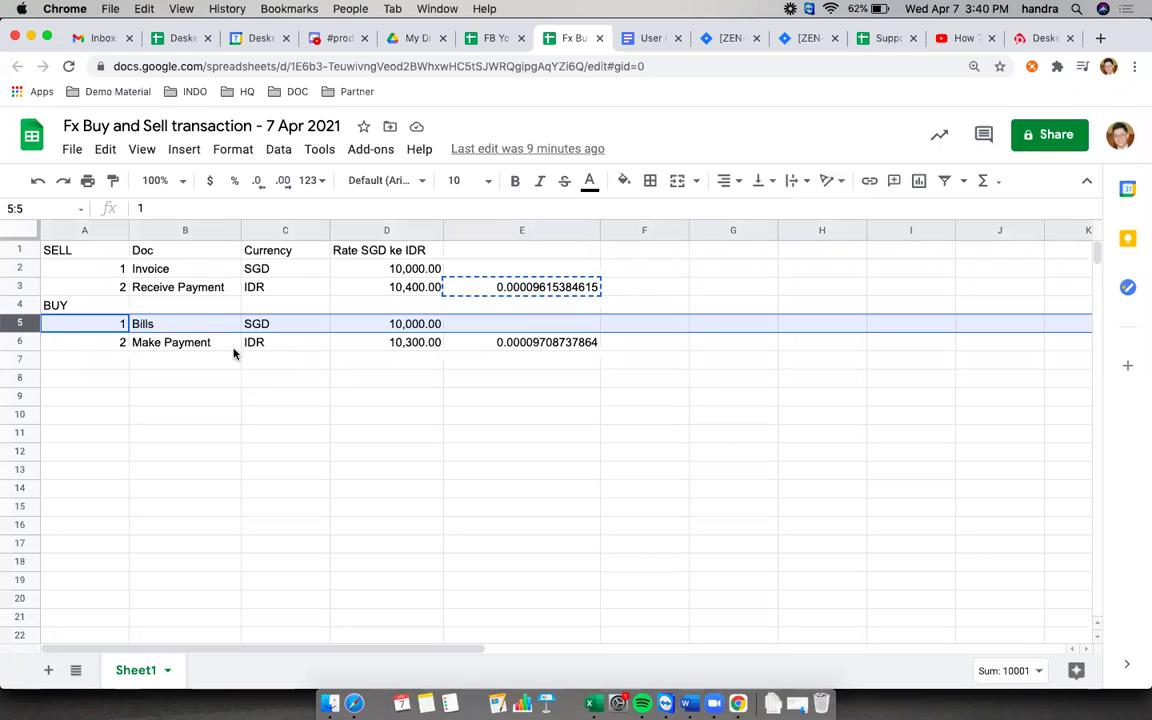
click(206, 342)
click(19, 342)
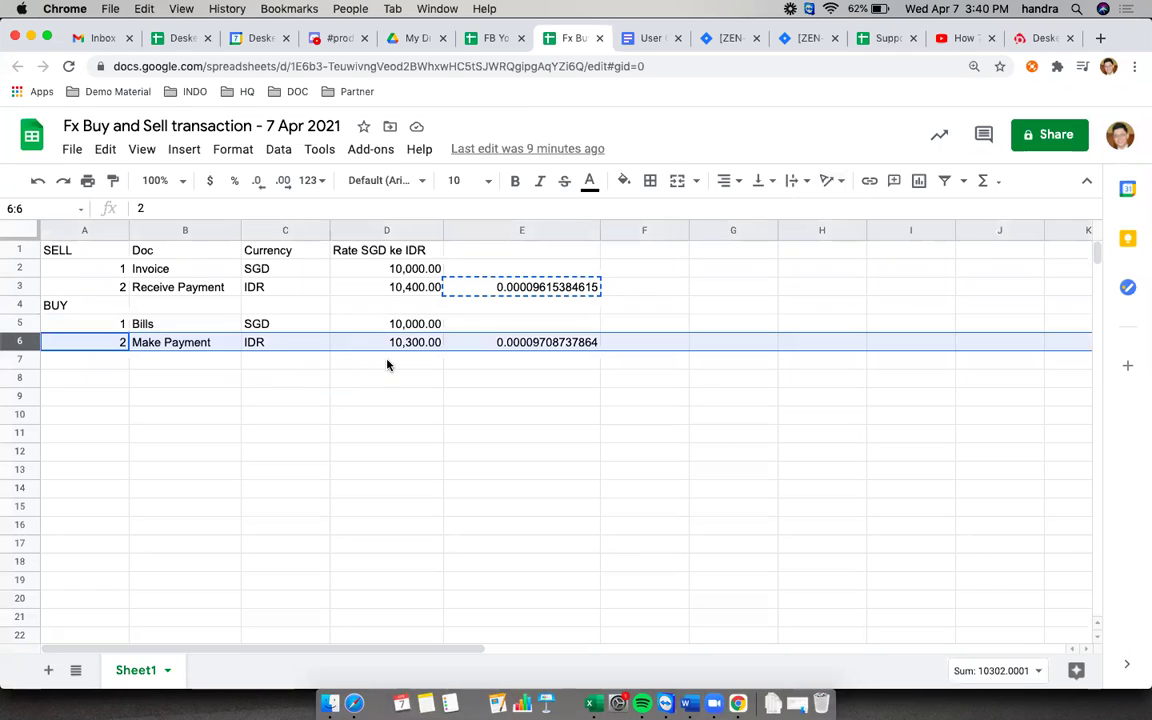
key(super+grave)
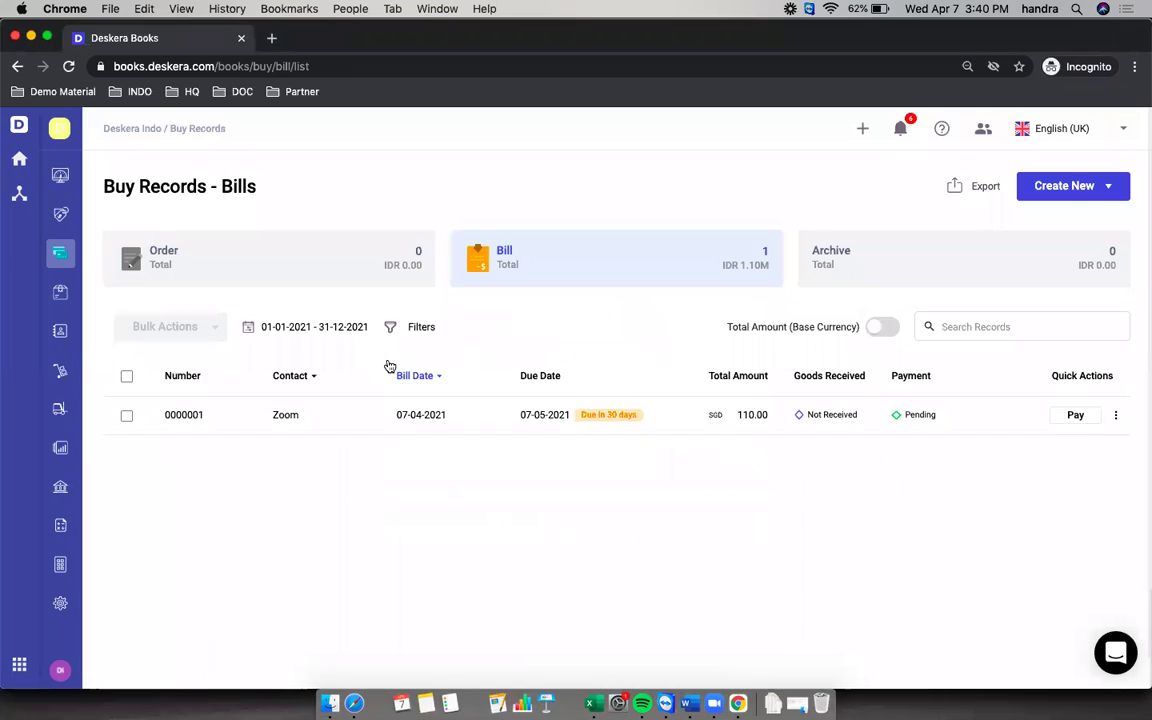
Start a payment for the Zoom bill in IDR, paid from Bank with Bank Transfer as the payment type.
click(1080, 419)
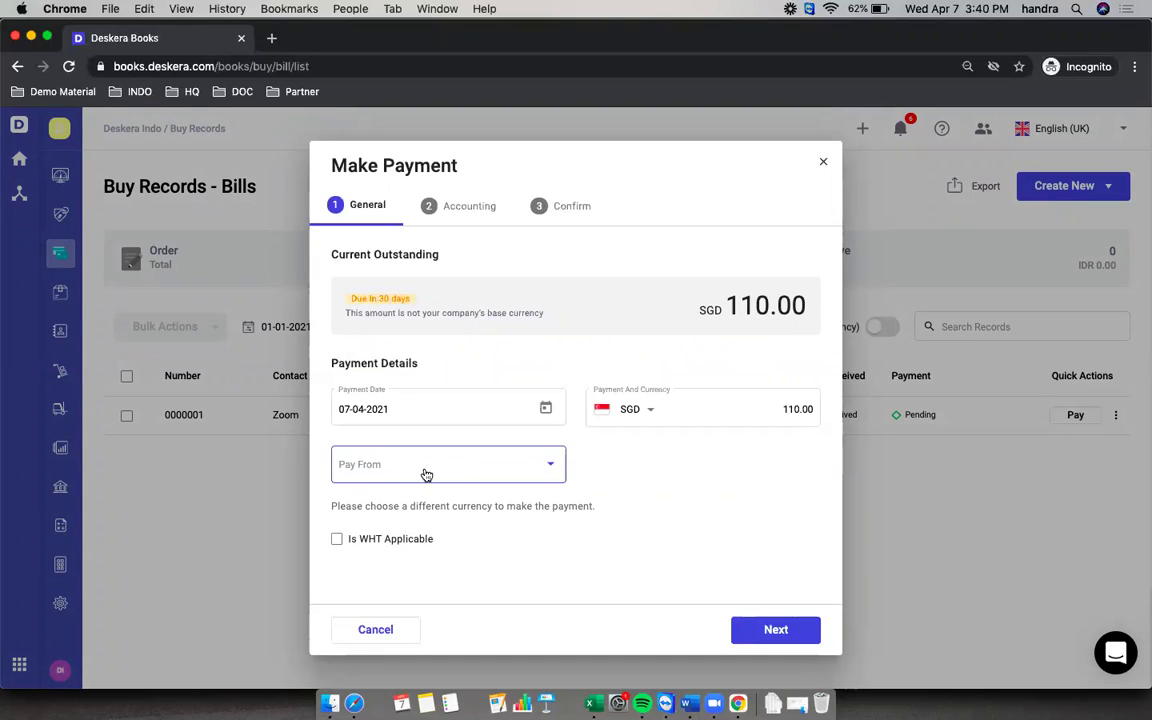
click(642, 418)
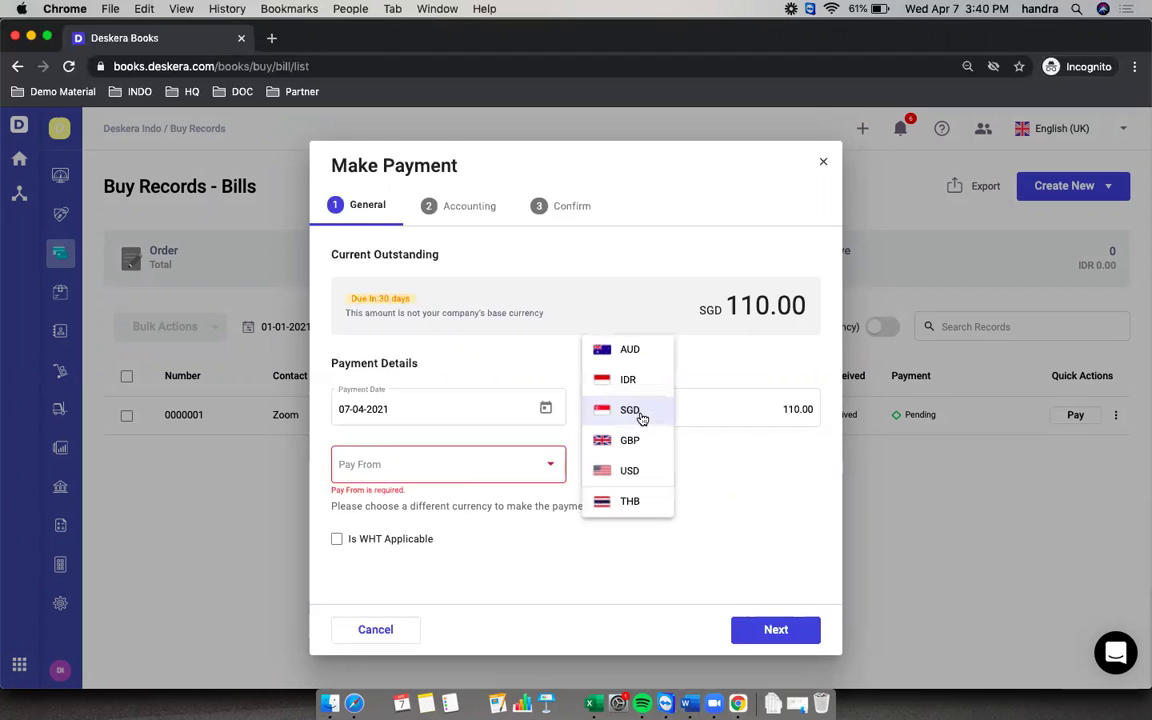
click(630, 381)
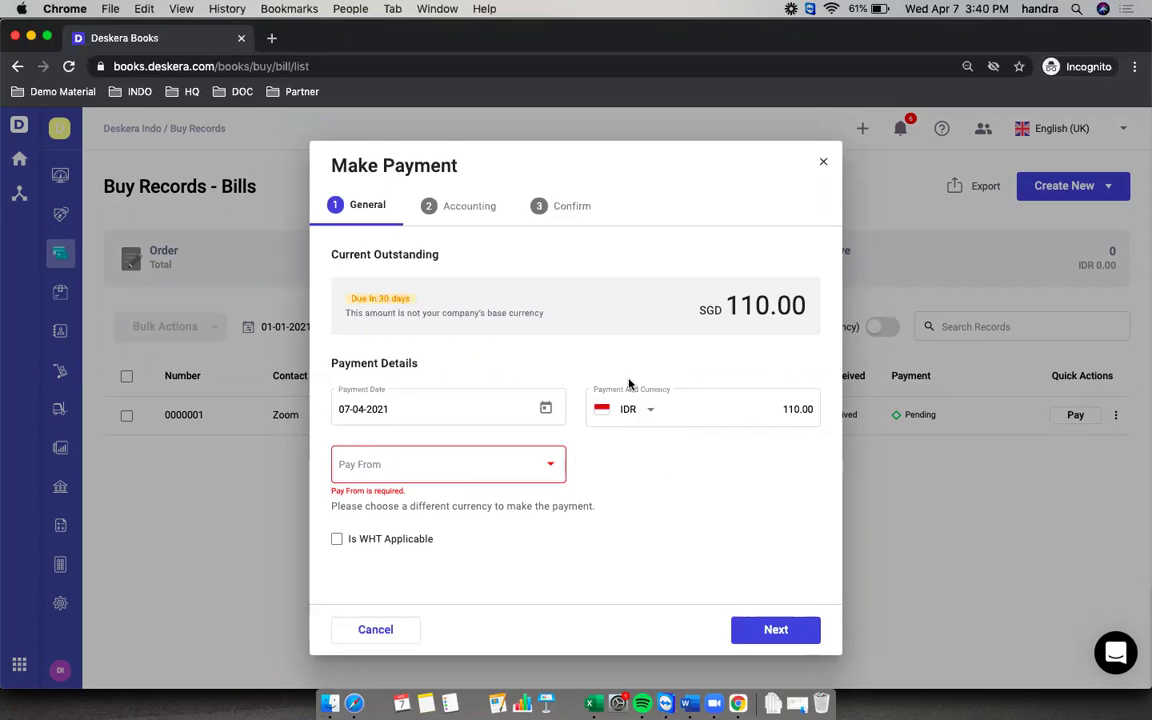
click(669, 465)
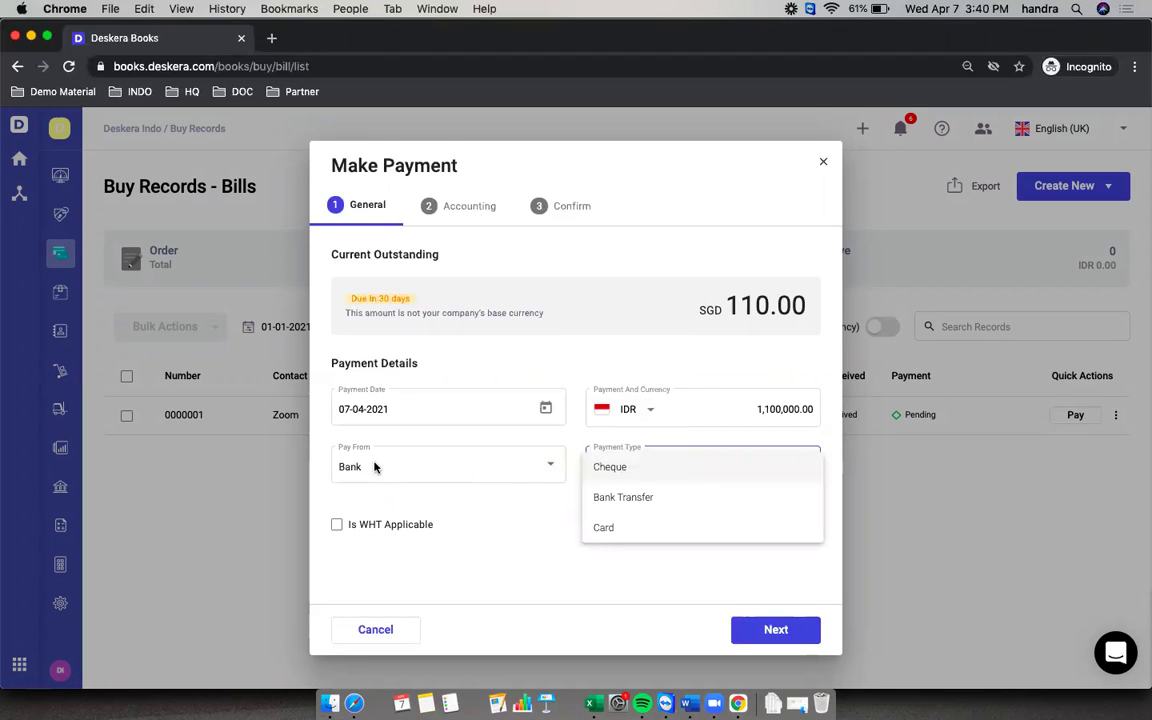
click(705, 458)
click(765, 473)
click(742, 505)
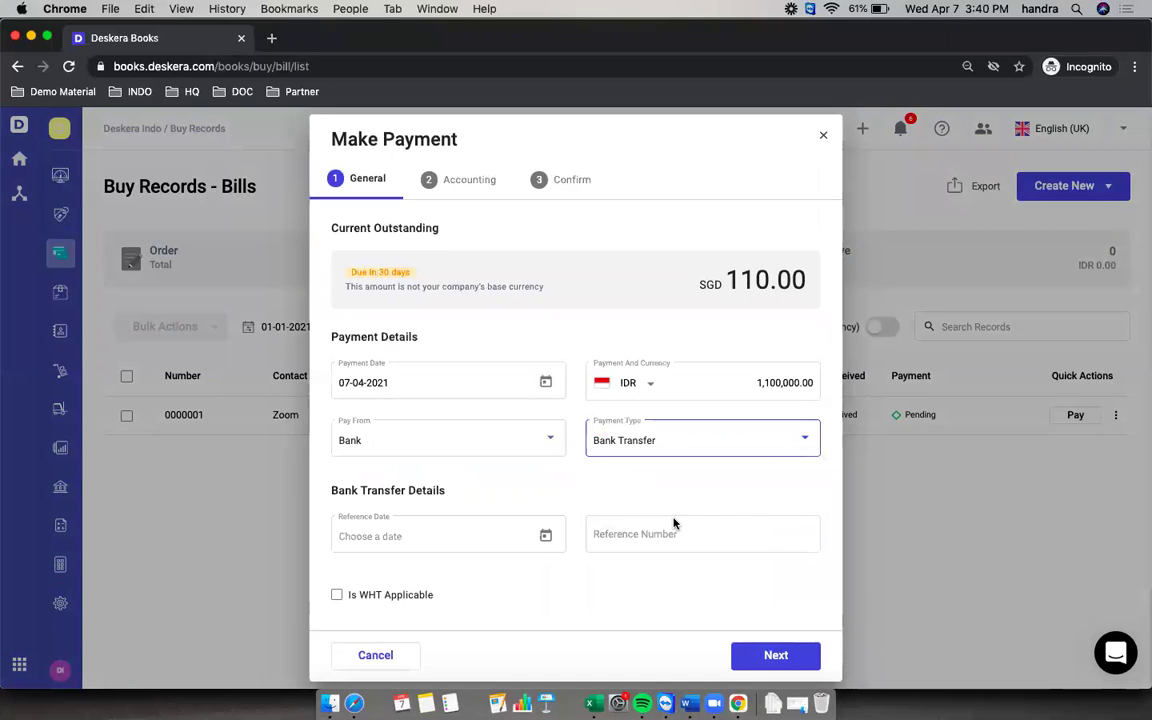
Set the bank transfer's reference date to 07-04-2021, enter a reference number, and proceed to the accounting stage.
click(541, 536)
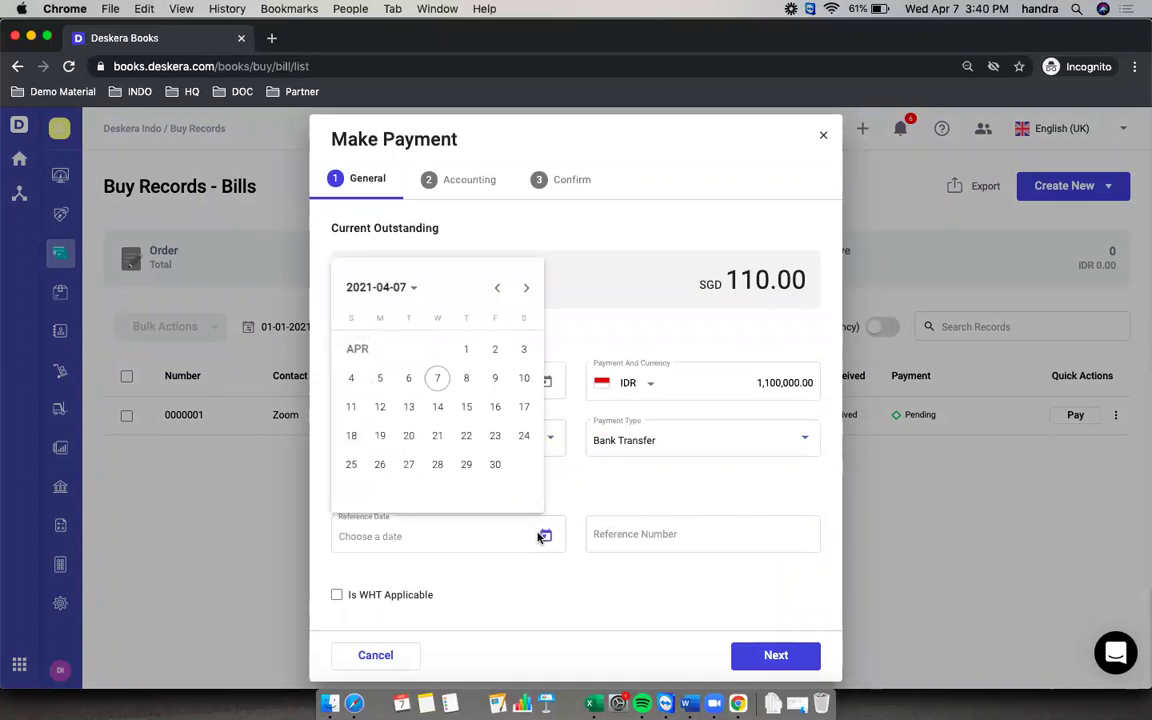
click(438, 384)
click(696, 533)
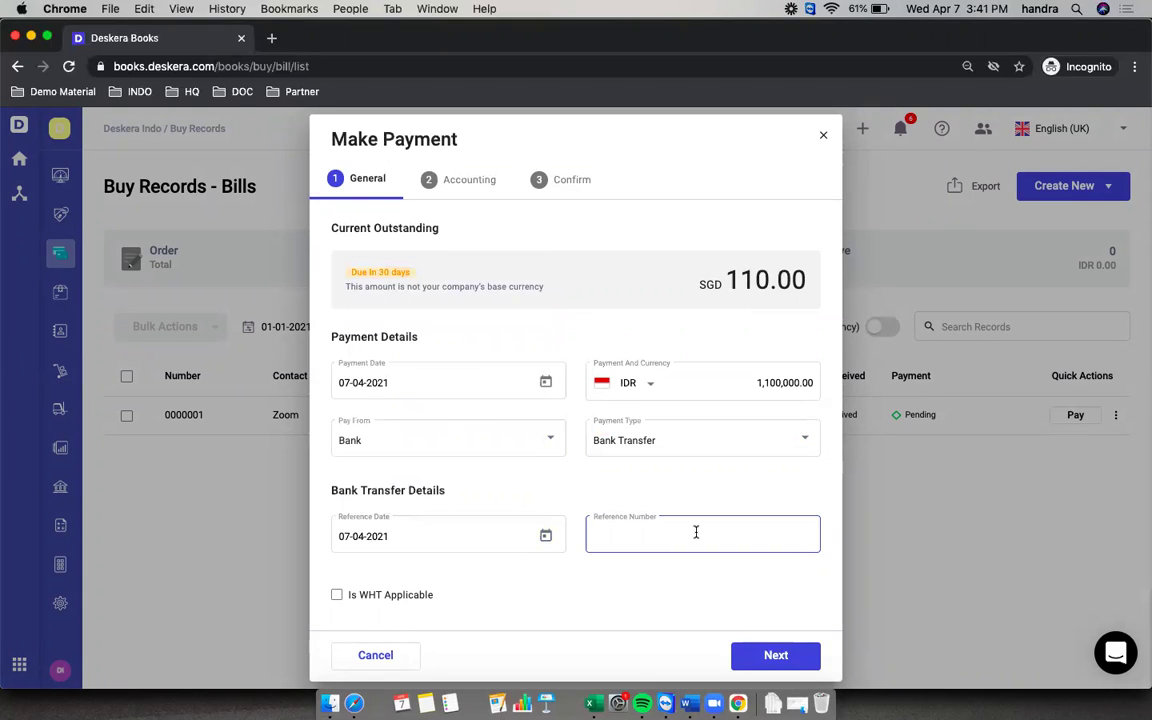
text(234234234)
click(777, 654)
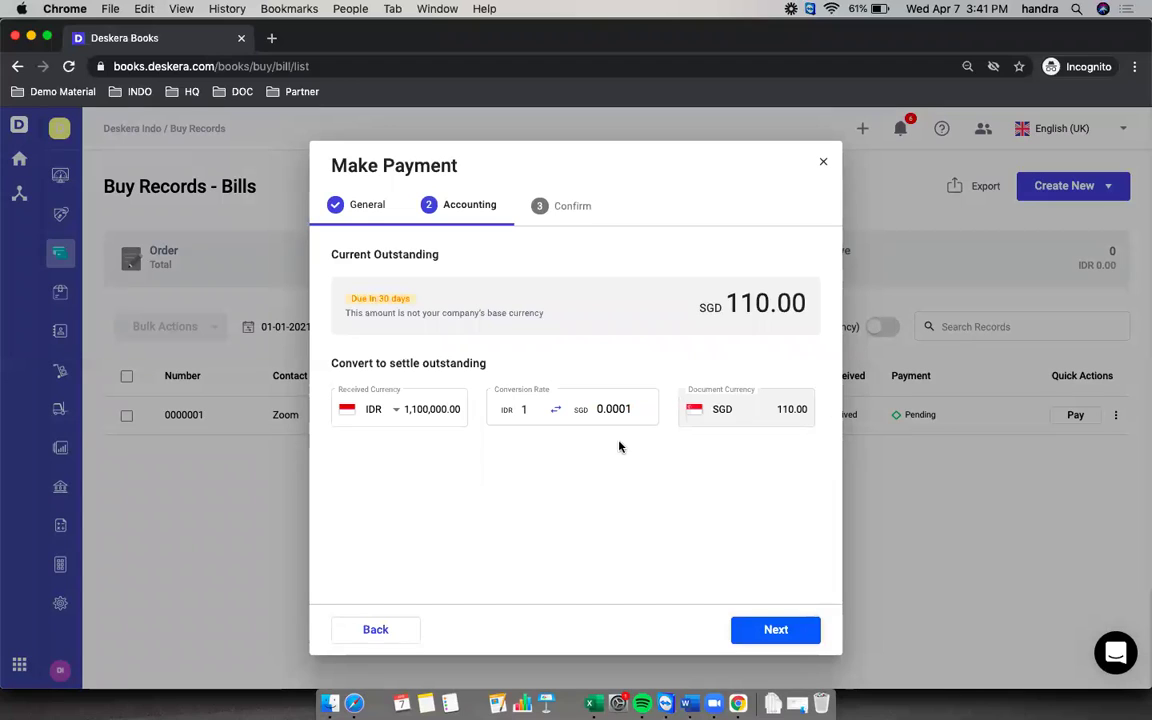
Copy the Make Payment rate 0.00009708737864 from cell E6 of the Google Sheets plan and return to the payment in Deskera Books.
key(super+grave)
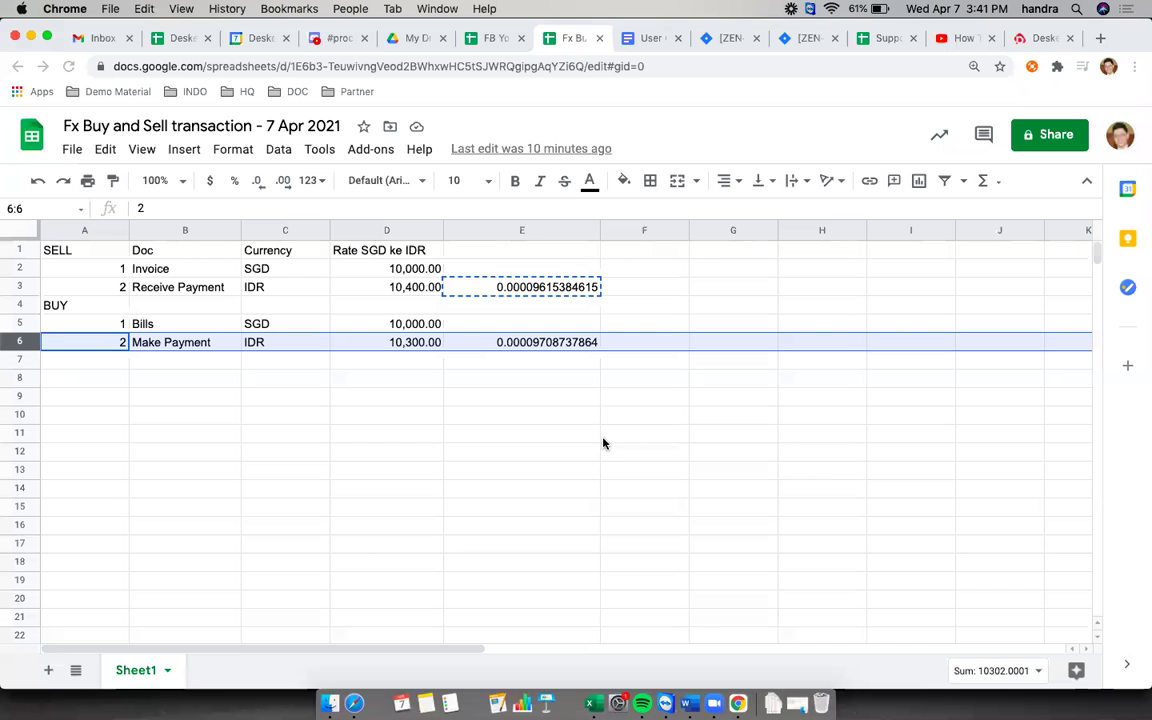
click(523, 387)
click(411, 340)
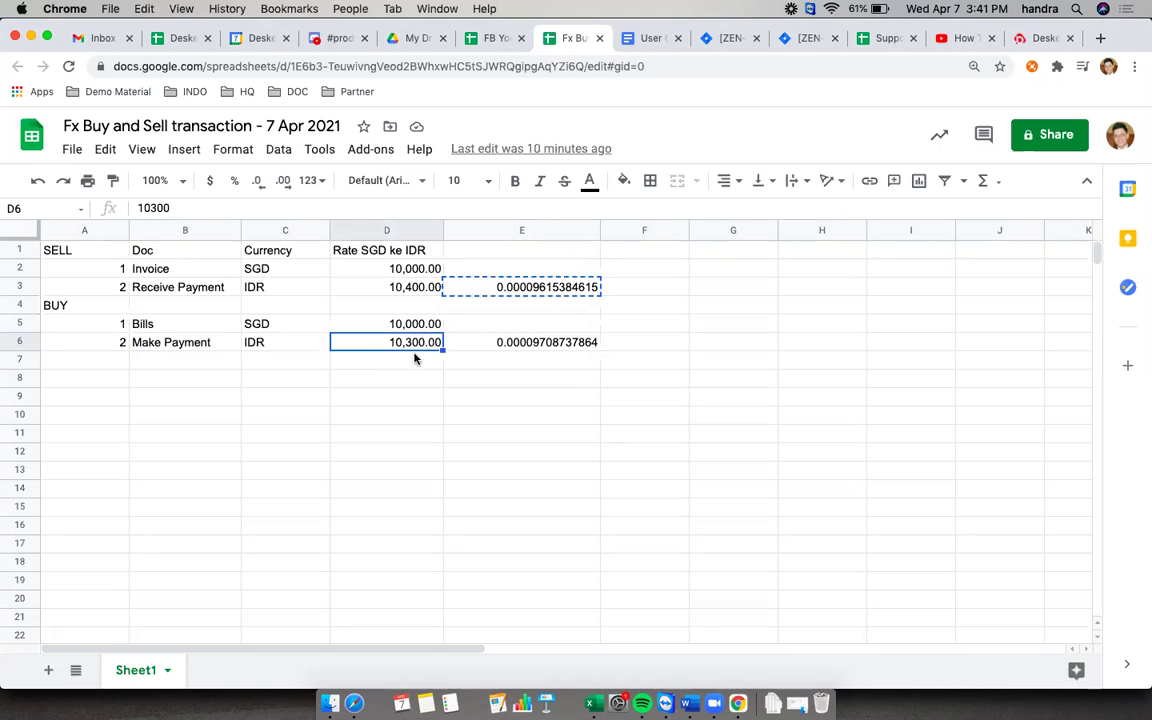
click(200, 342)
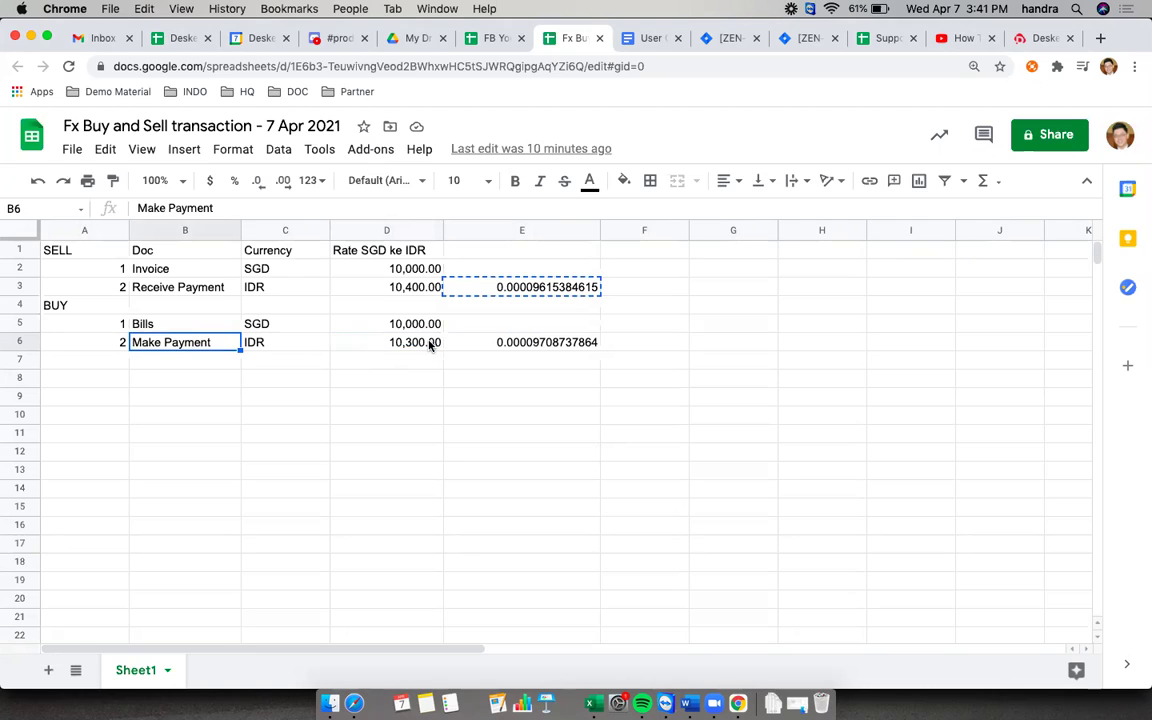
click(431, 345)
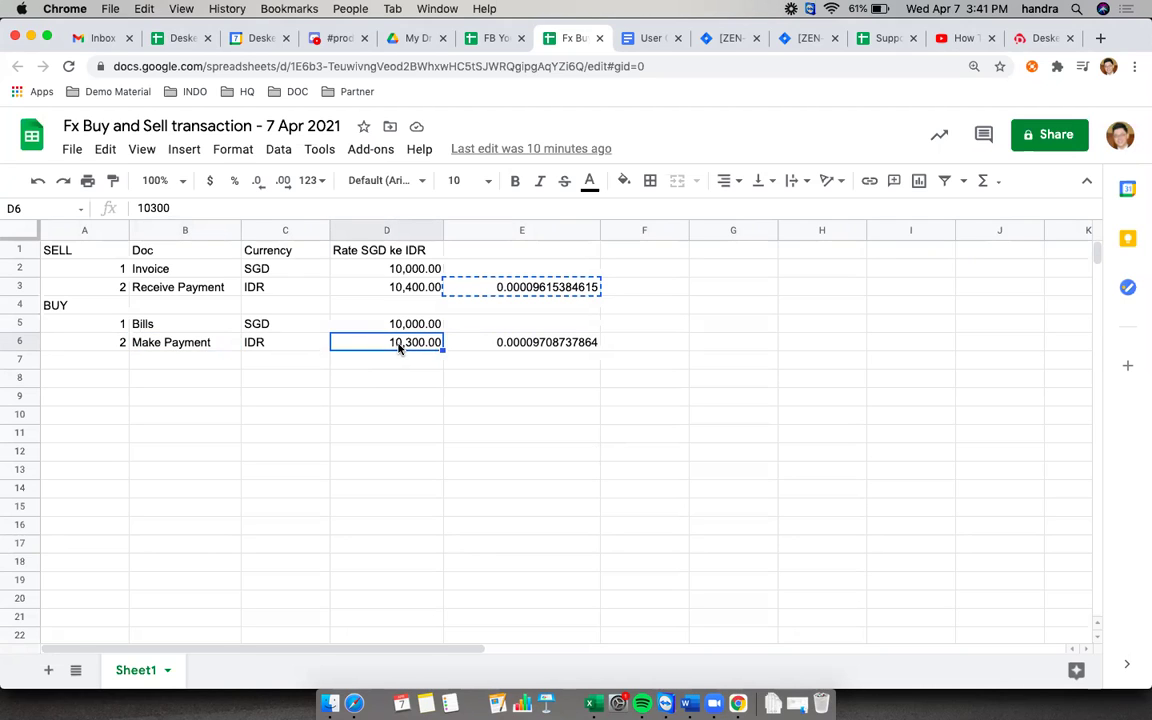
click(539, 350)
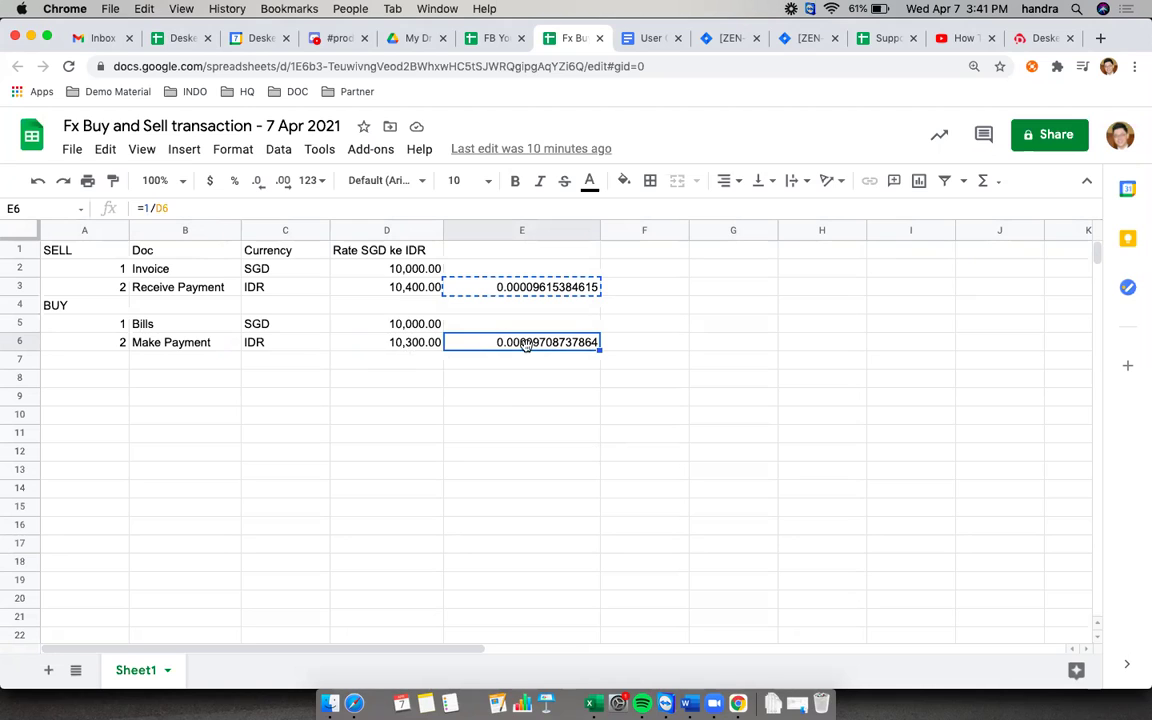
key(cmd+c)
click(571, 377)
click(580, 345)
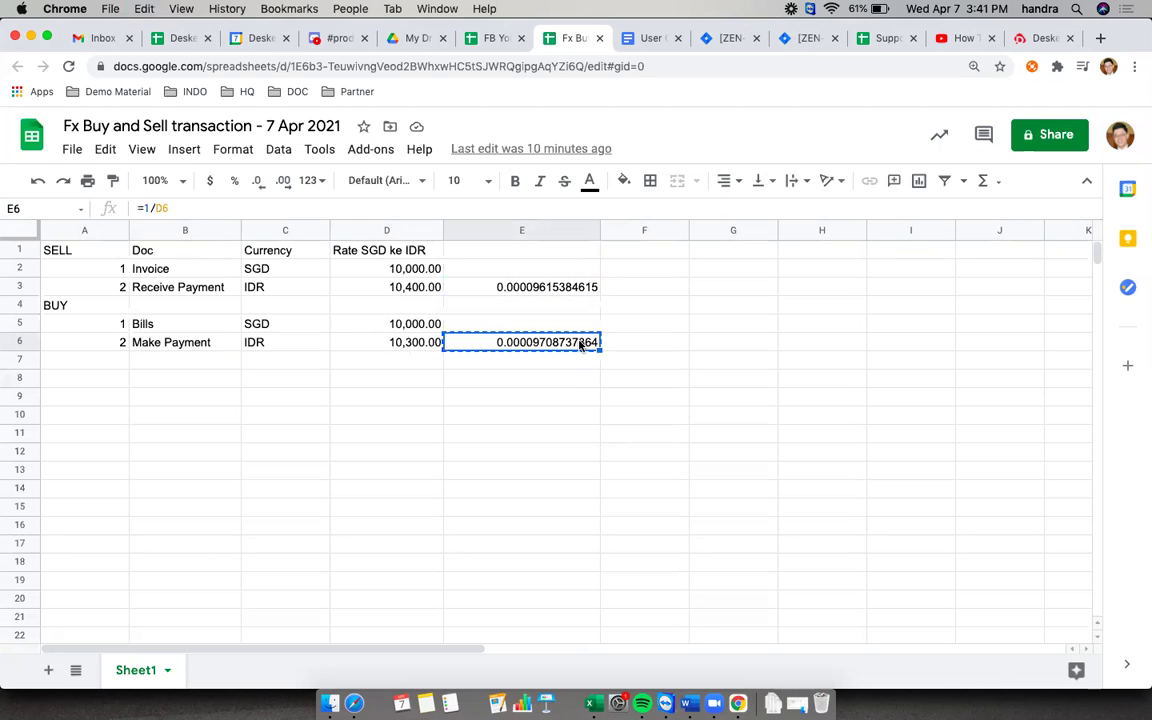
key(cmd+grave)
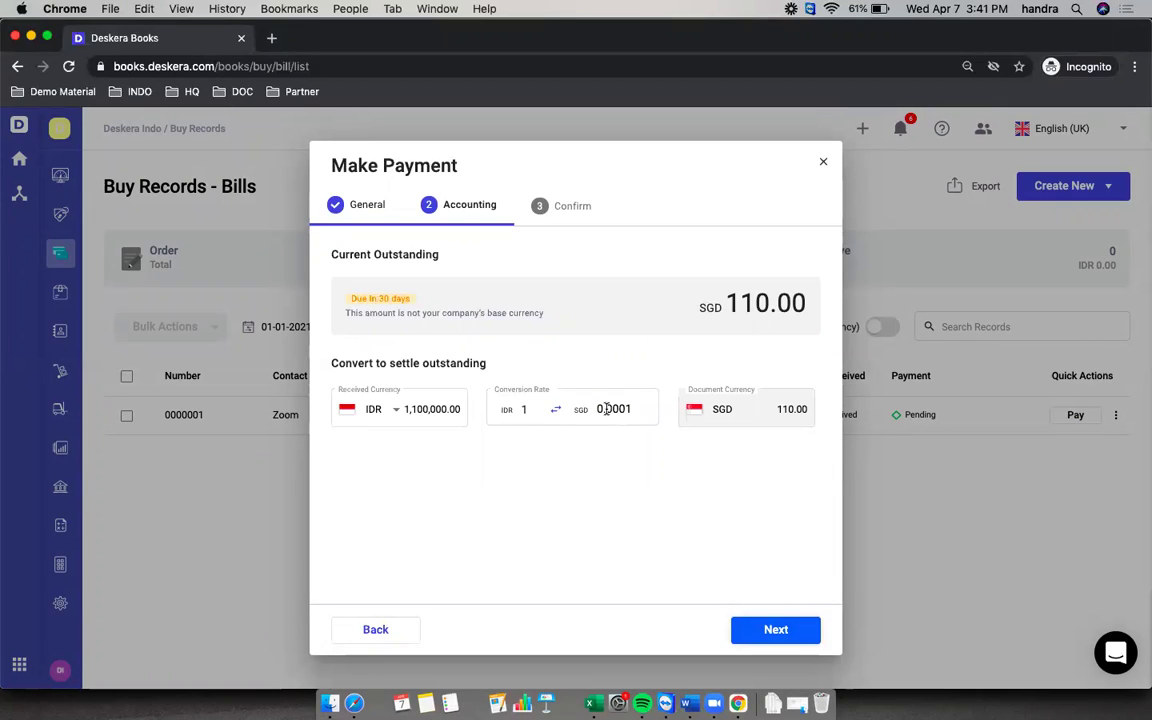
Set the payment's IDR to SGD conversion rate to 0.00009708737864 and complete the Zoom bill payment.
double_click(614, 409)
key(cmd+v)
click(629, 530)
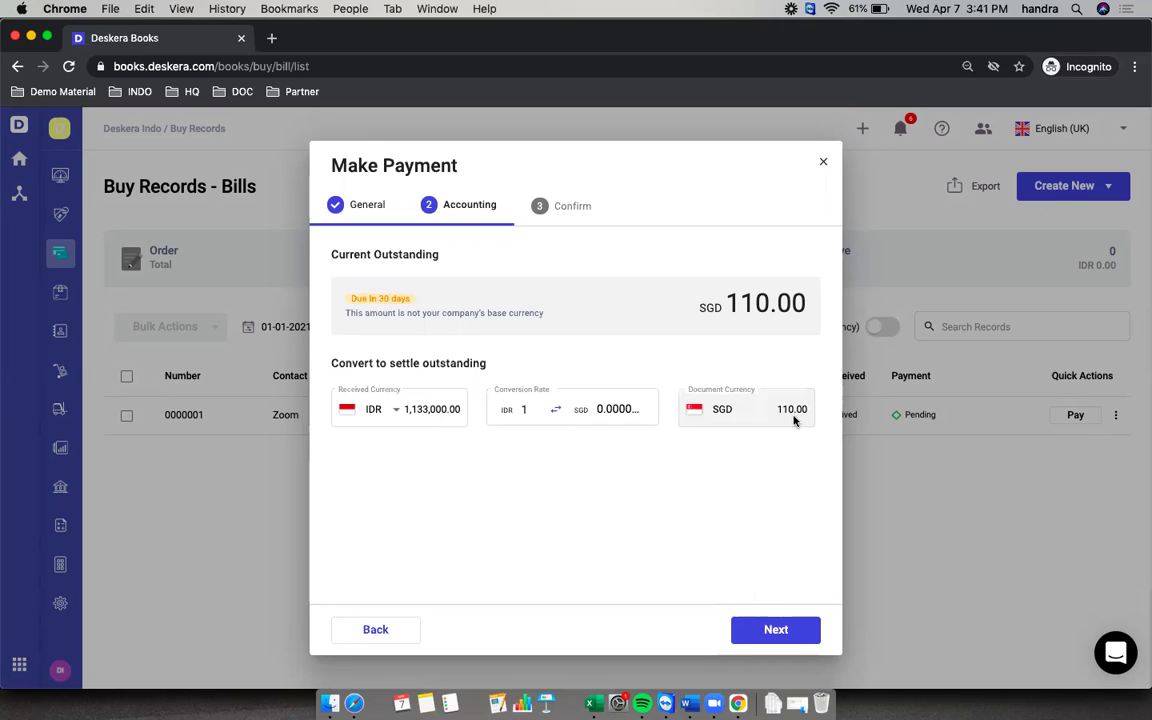
click(800, 643)
click(795, 631)
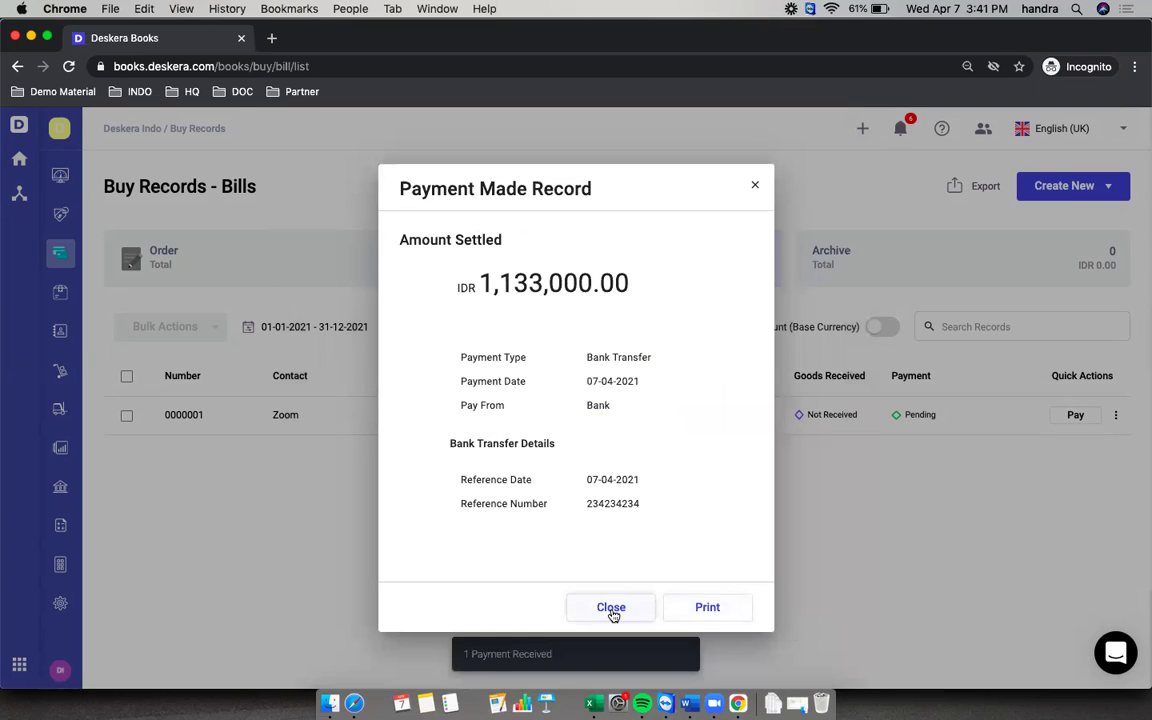
click(611, 608)
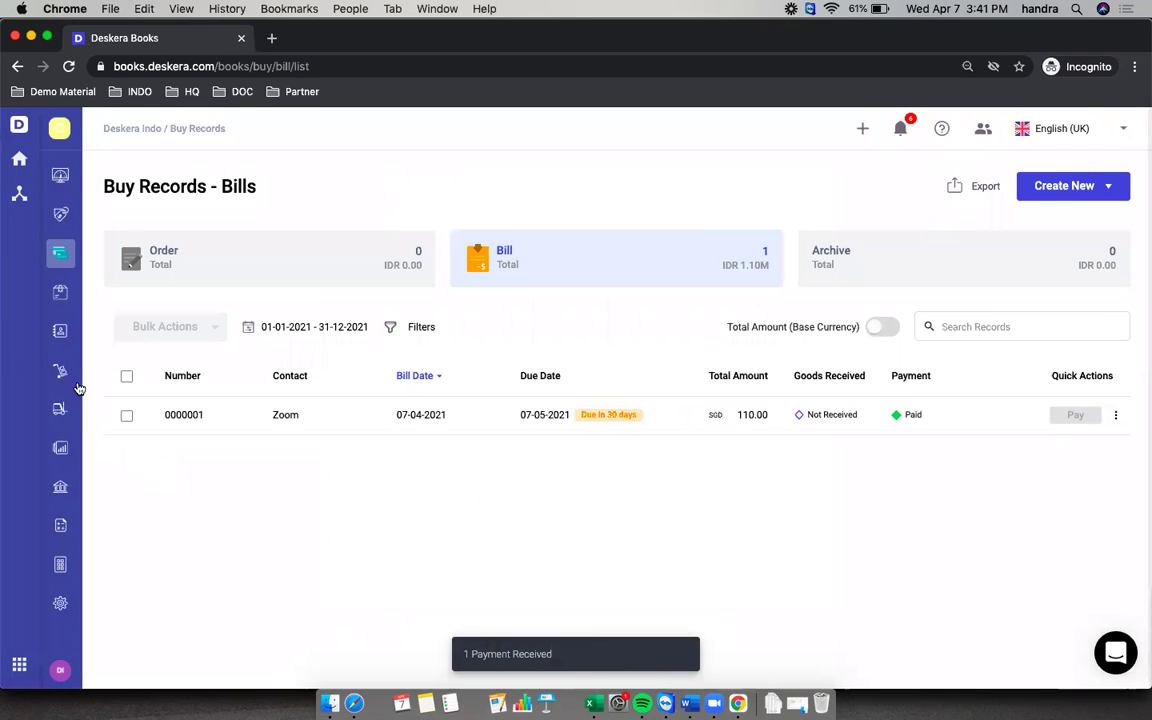
Open the accounting journal entries and examine the account lines of the latest Make Payment and Purchase Invoice entries.
click(60, 533)
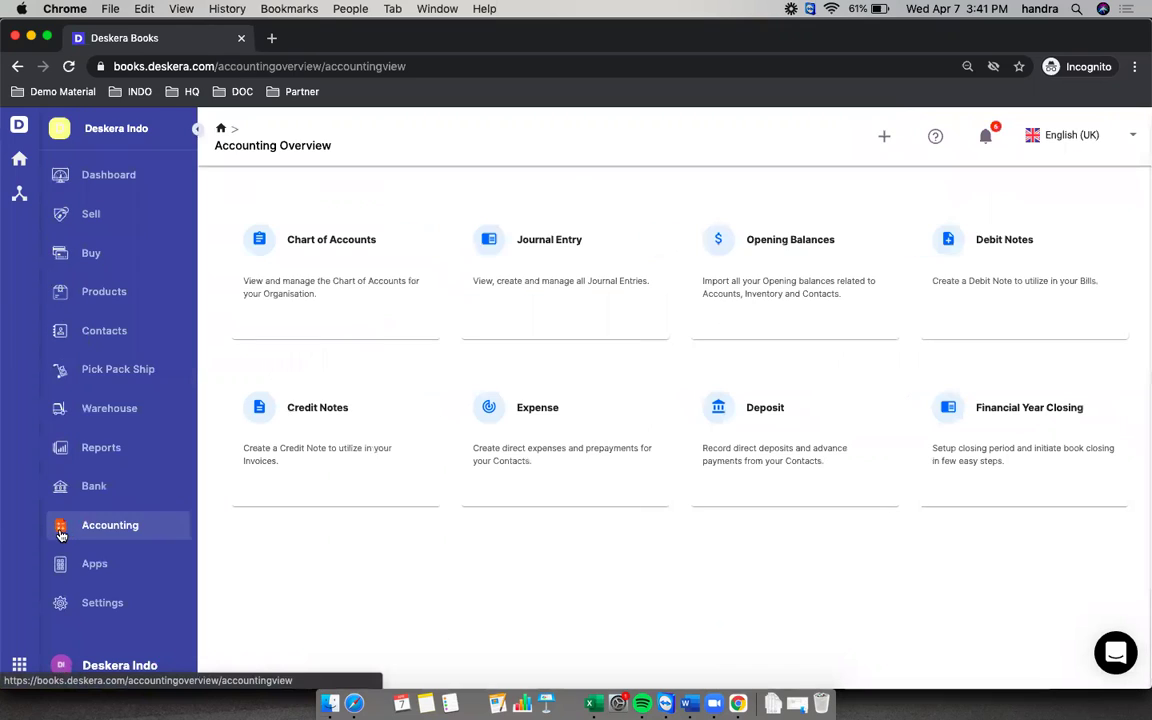
click(549, 291)
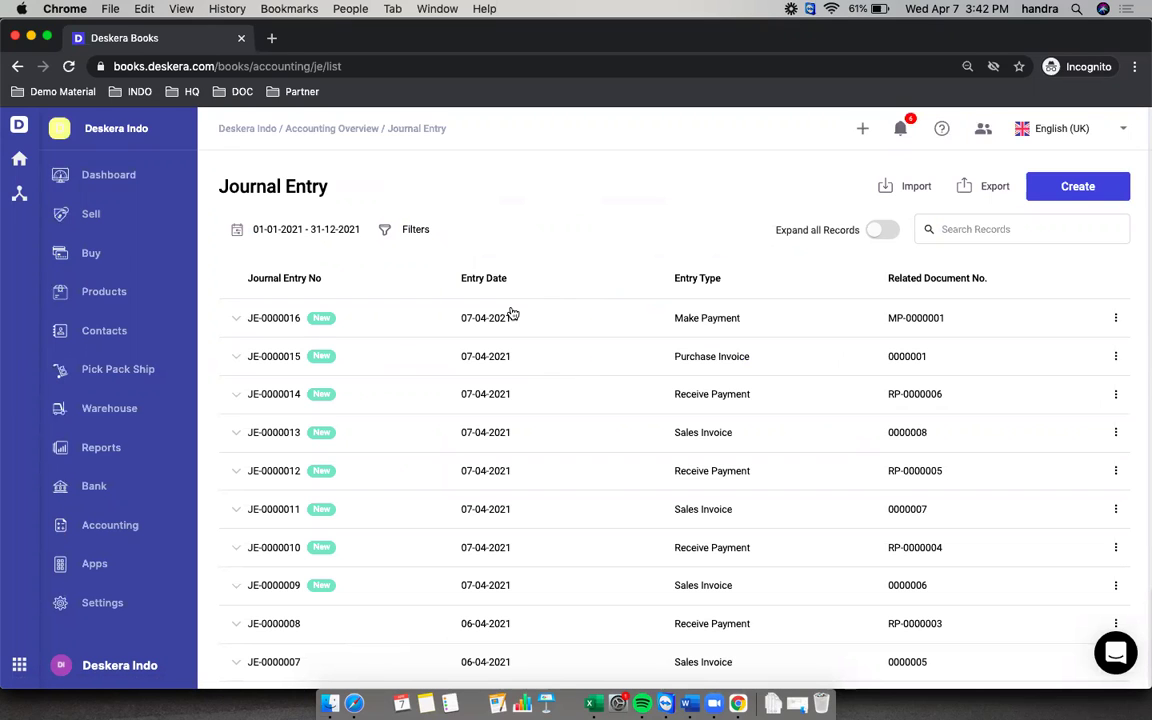
click(237, 318)
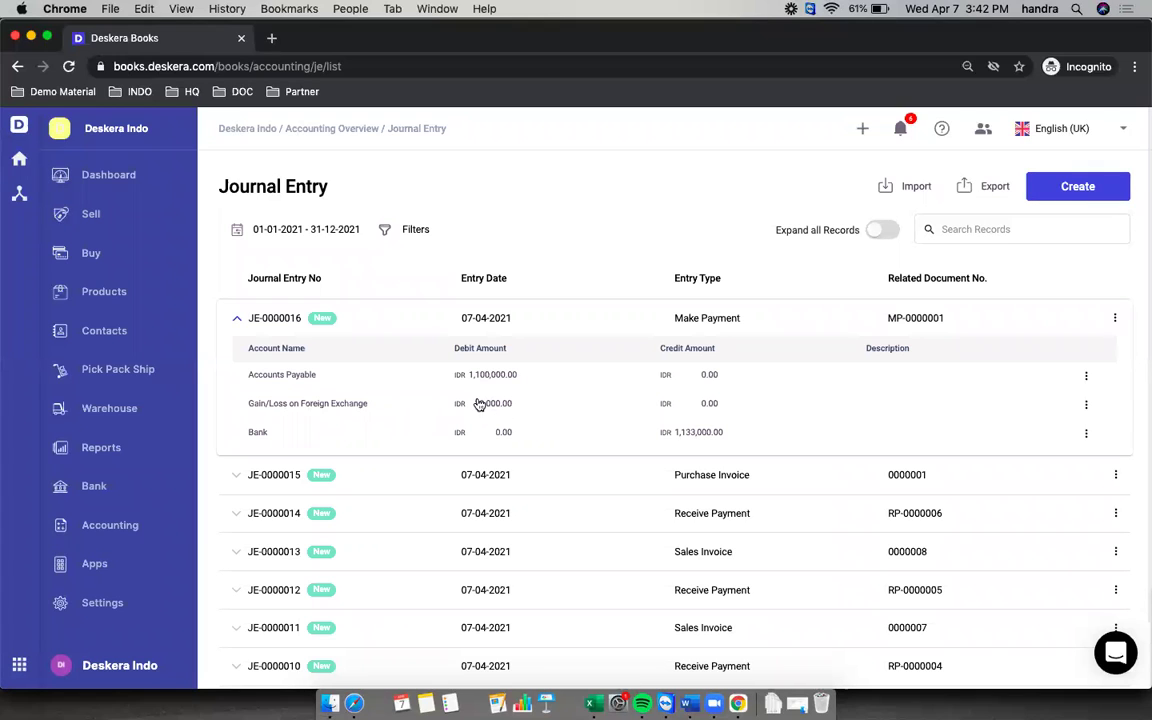
click(235, 477)
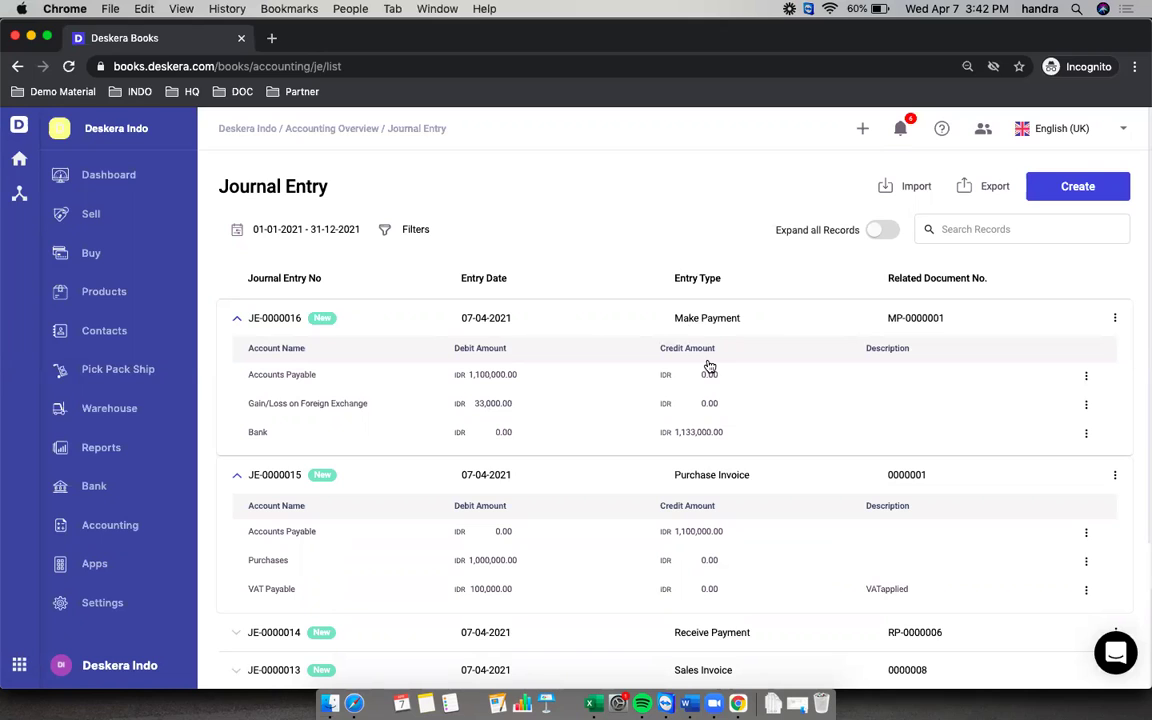
Switch to the Google Sheets plan and review the SELL and BUY rates against the journal entries.
key(super+grave)
click(285, 396)
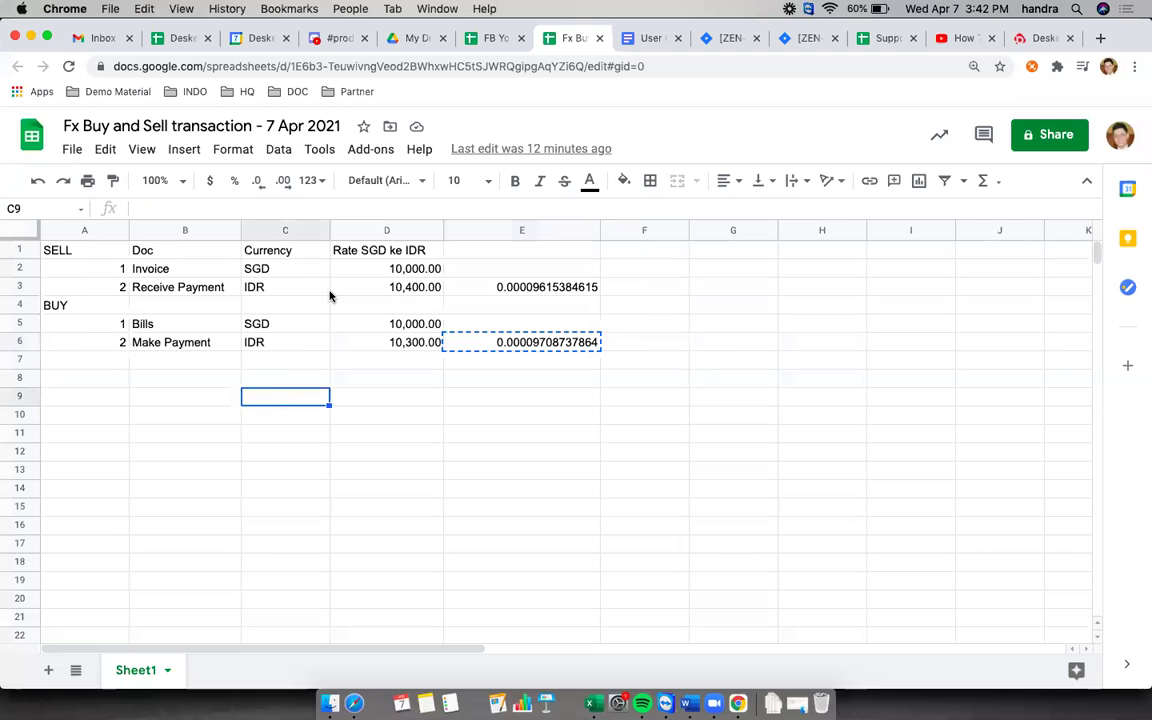